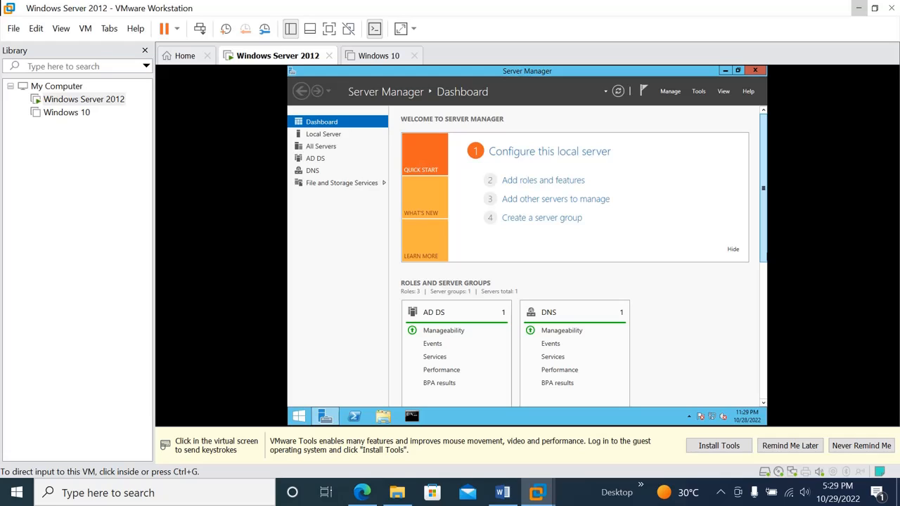
Create a folder named "desktop background" on the server's Local Disk (C:)
{"action": "left_click", "coordinate": [741, 85]}
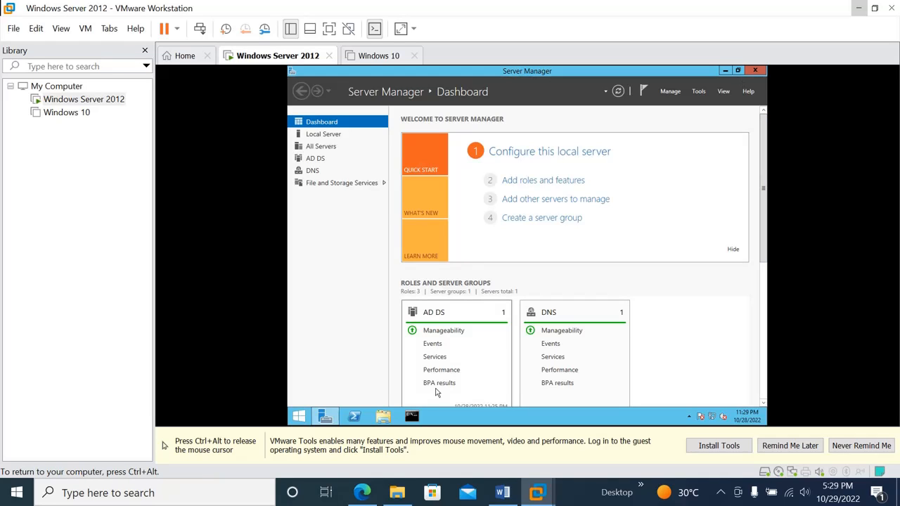
{"action": "left_click", "coordinate": [383, 416]}
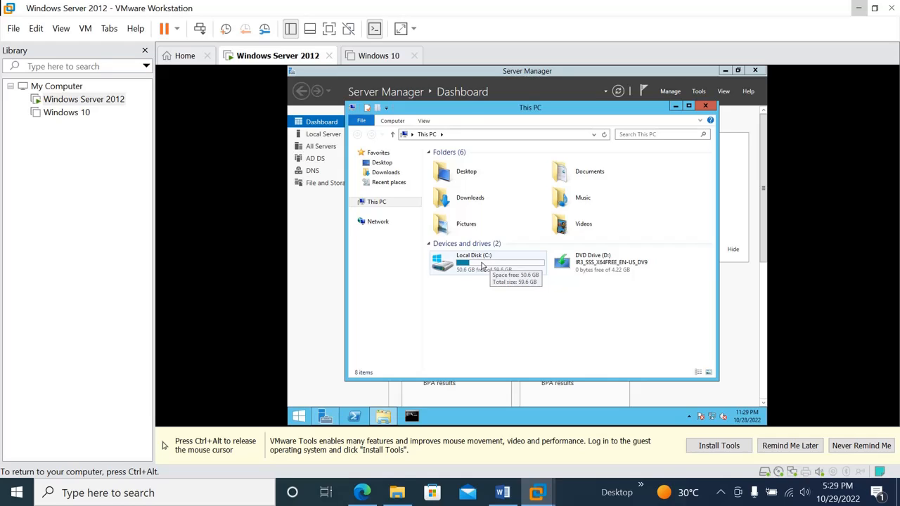
{"action": "double_click", "coordinate": [482, 266]}
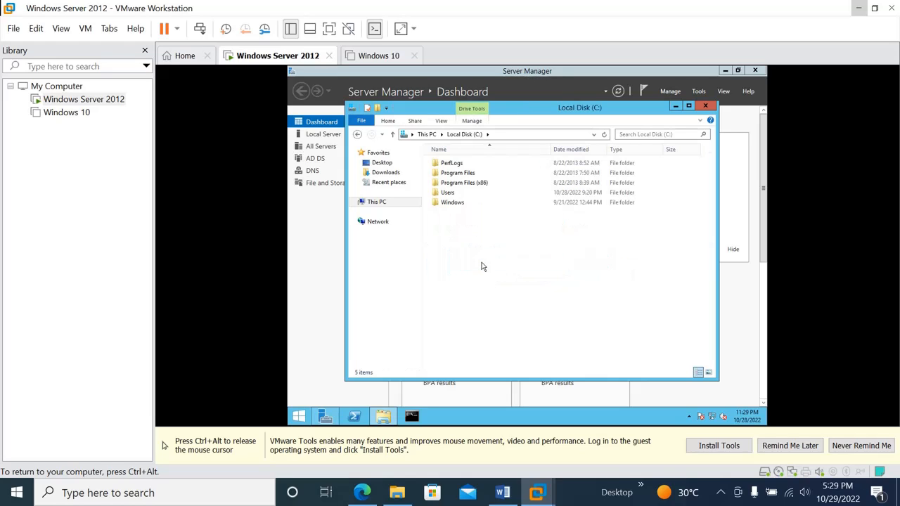
{"action": "right_click", "coordinate": [467, 237]}
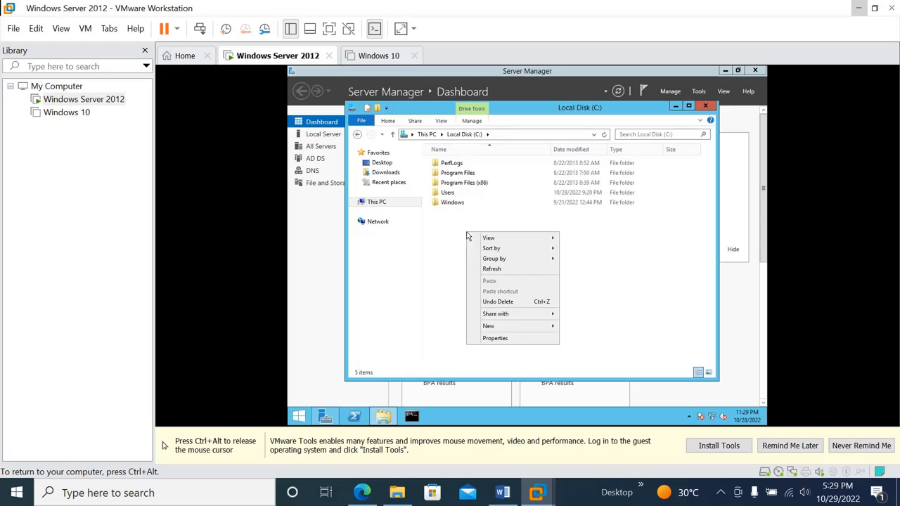
{"action": "mouse_move", "coordinate": [528, 326]}
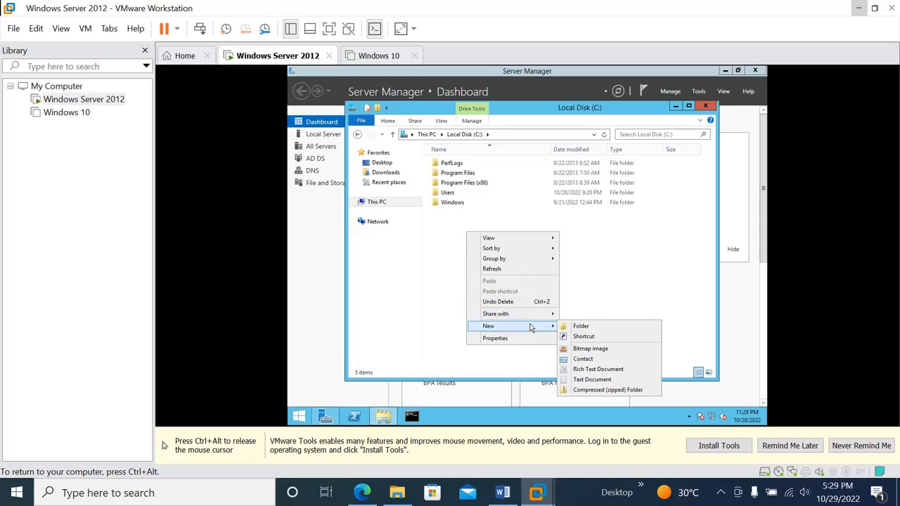
{"action": "left_click", "coordinate": [579, 326]}
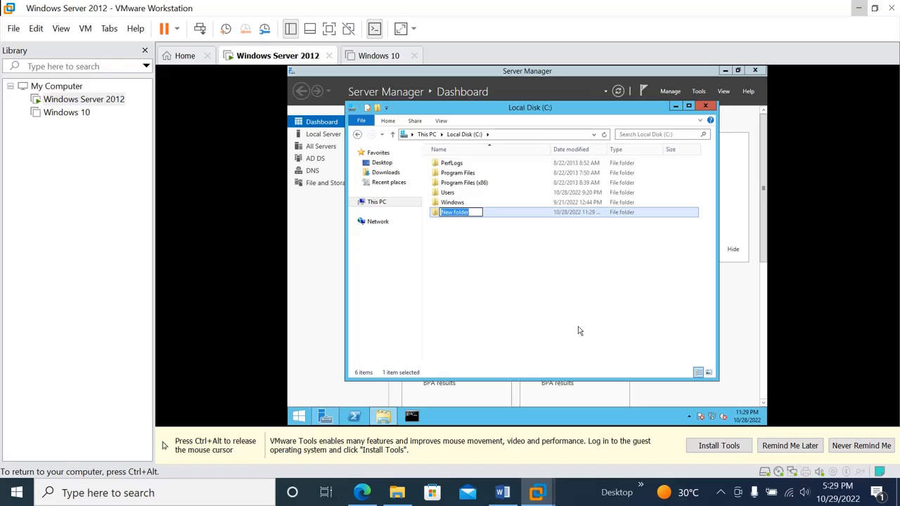
{"action": "type", "text": "desktop backgroun"}
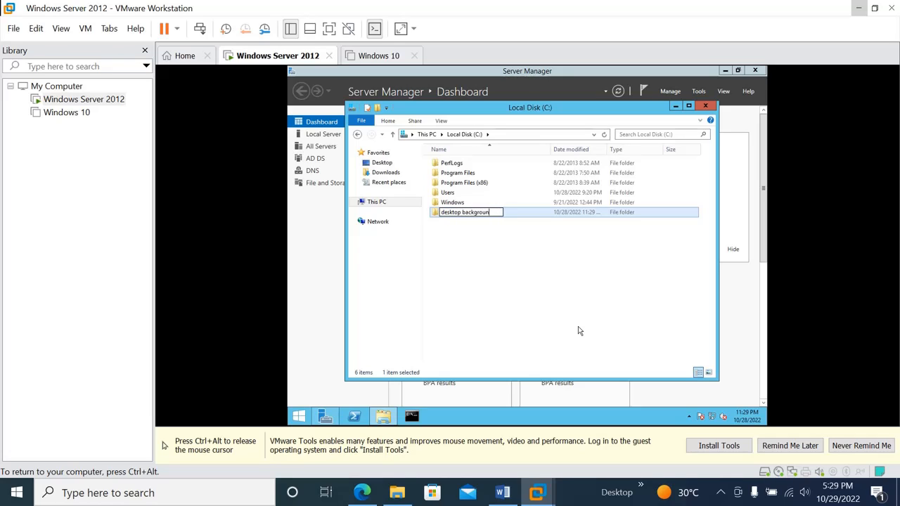
{"action": "type", "text": "d"}
{"action": "key", "text": "Return"}
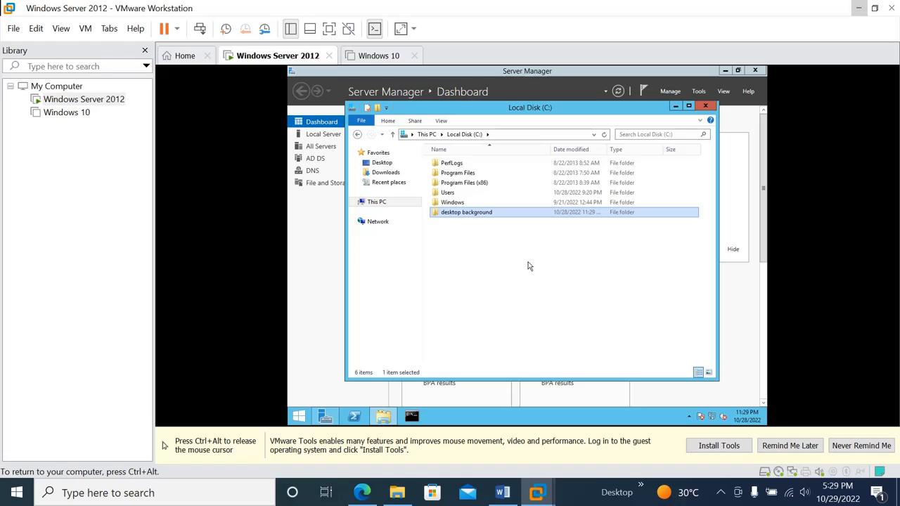
Copy the "background" JPEG image from Downloads into the "desktop background" folder on Local Disk (C:)
{"action": "left_click", "coordinate": [380, 181]}
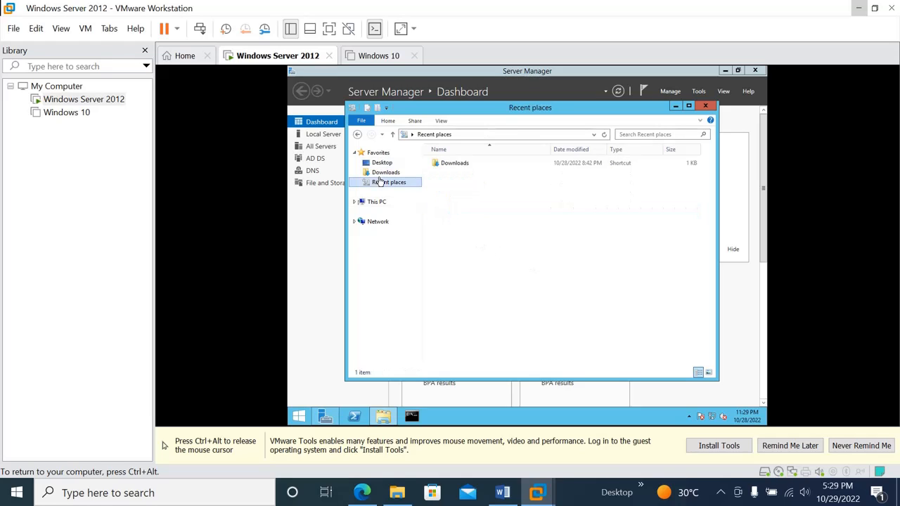
{"action": "left_click", "coordinate": [385, 173]}
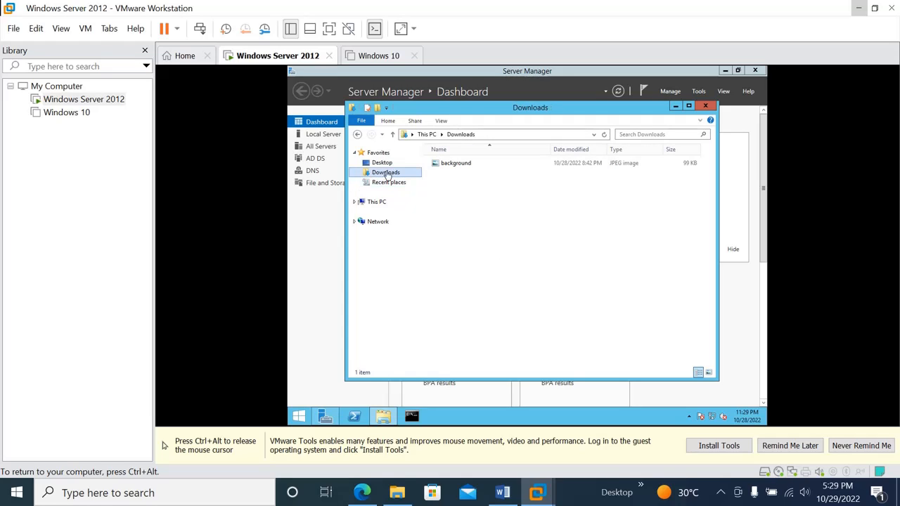
{"action": "right_click", "coordinate": [453, 164]}
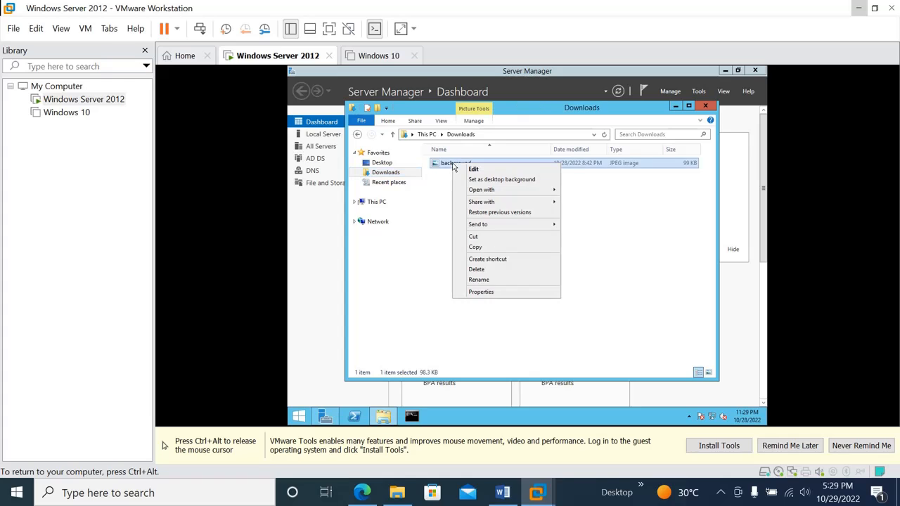
{"action": "left_click", "coordinate": [482, 247]}
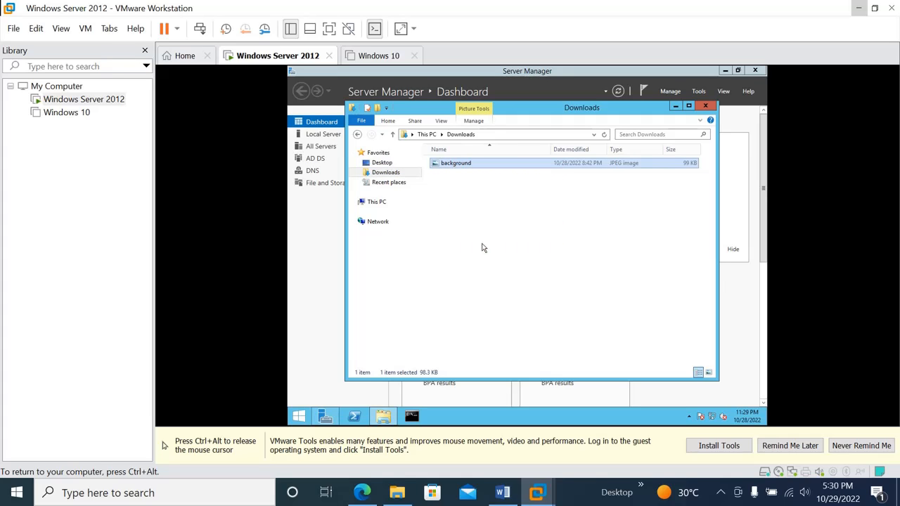
{"action": "left_click", "coordinate": [372, 204]}
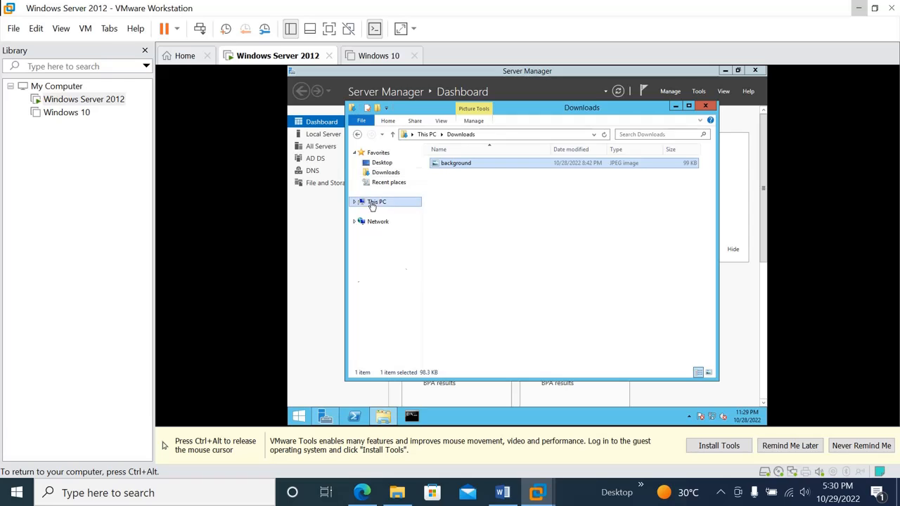
{"action": "left_click", "coordinate": [389, 271]}
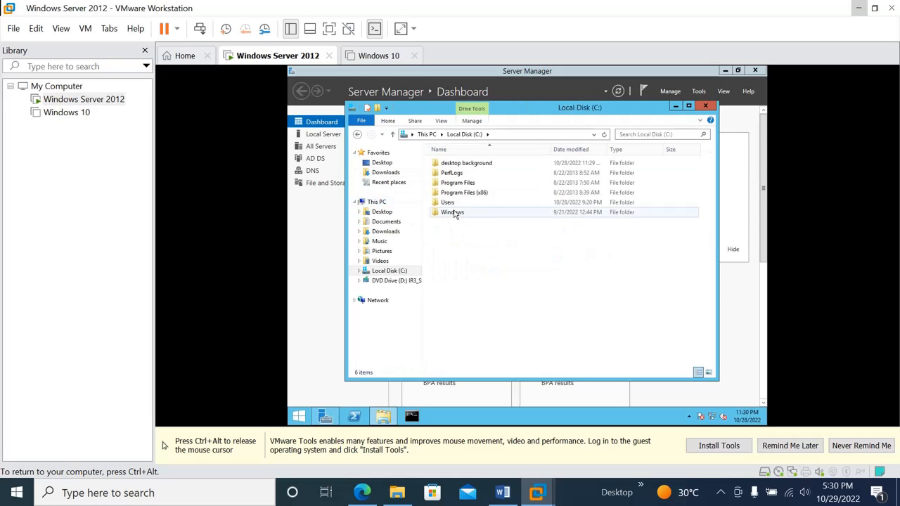
{"action": "double_click", "coordinate": [458, 164]}
{"action": "key", "text": "ctrl+v"}
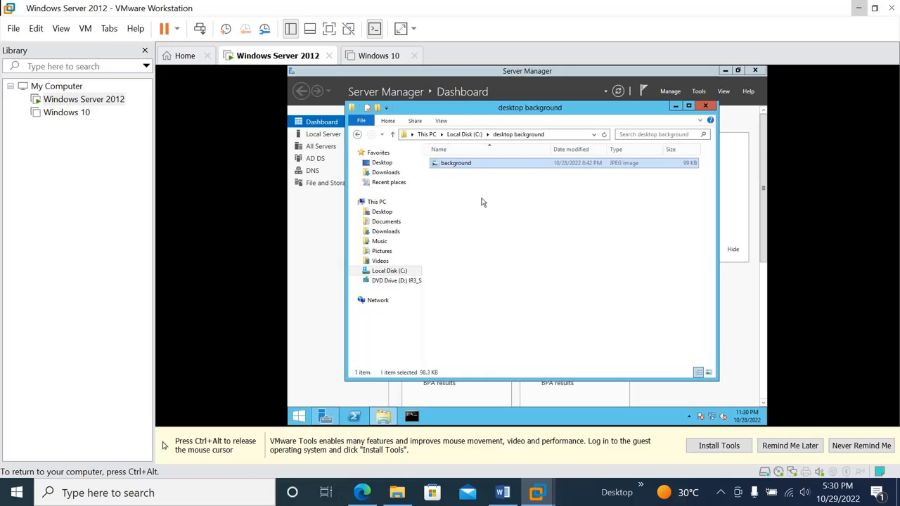
{"action": "left_click", "coordinate": [504, 202]}
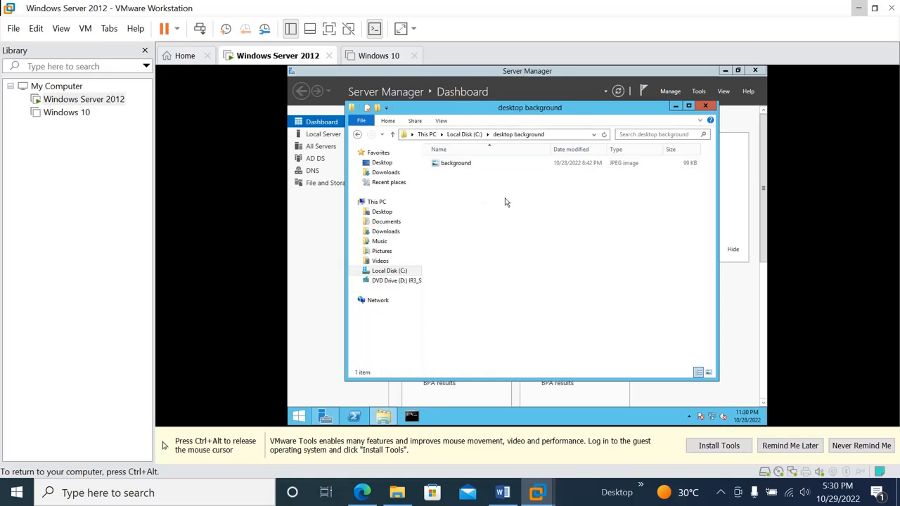
Enable sharing of the C: drive's "desktop background" folder through Advanced Sharing, with "desktop background" as the share name
{"action": "left_click", "coordinate": [392, 135]}
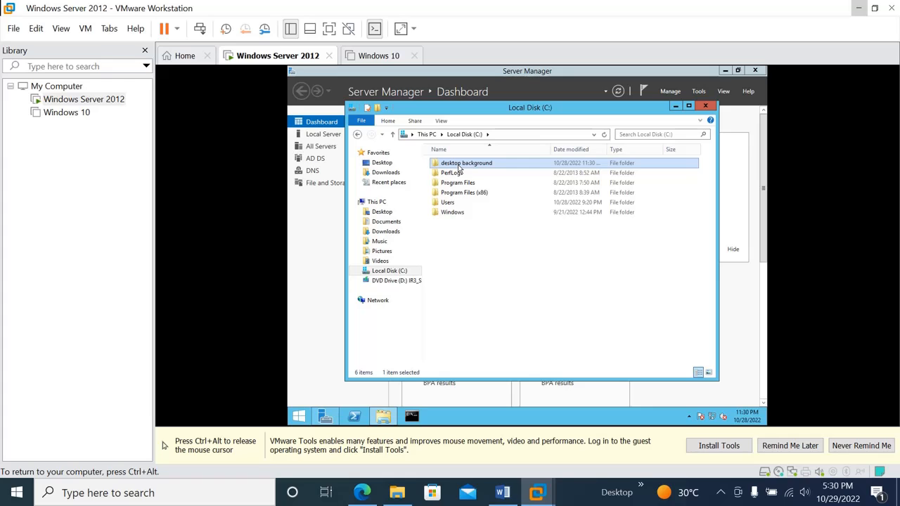
{"action": "right_click", "coordinate": [458, 169]}
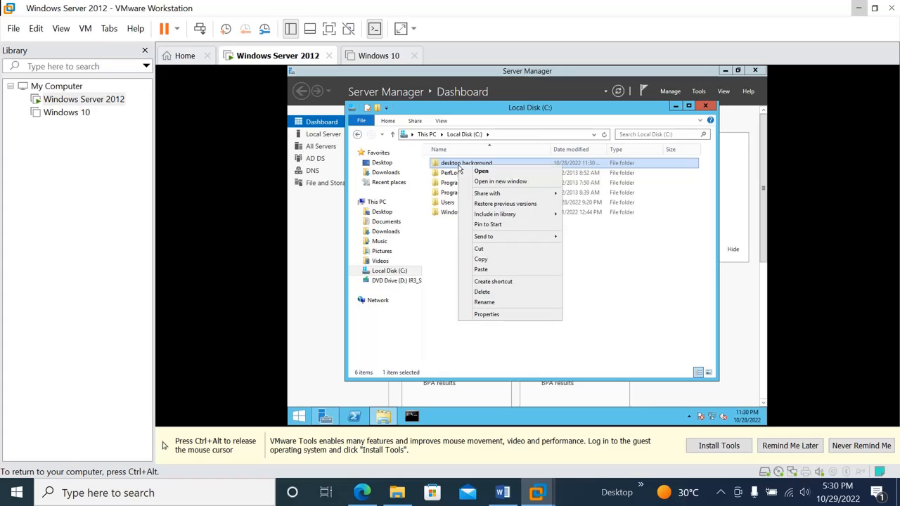
{"action": "left_click", "coordinate": [502, 315]}
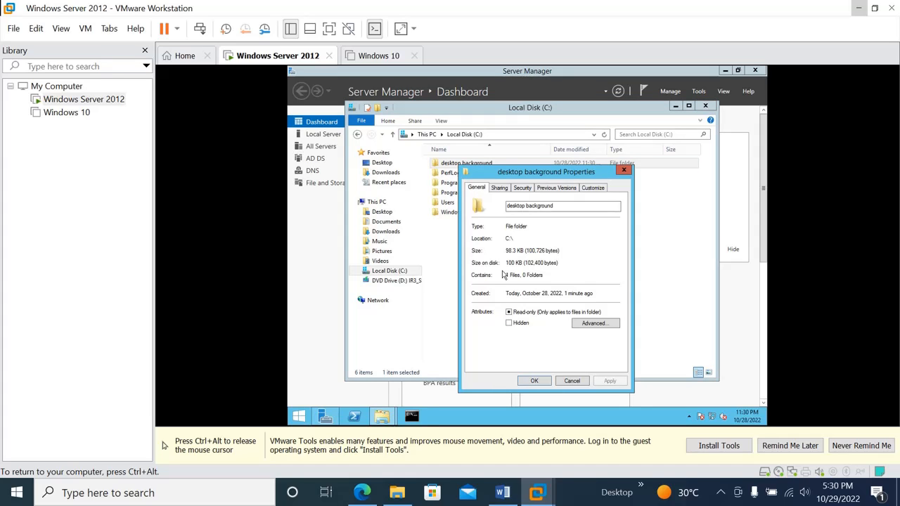
{"action": "left_click", "coordinate": [499, 189]}
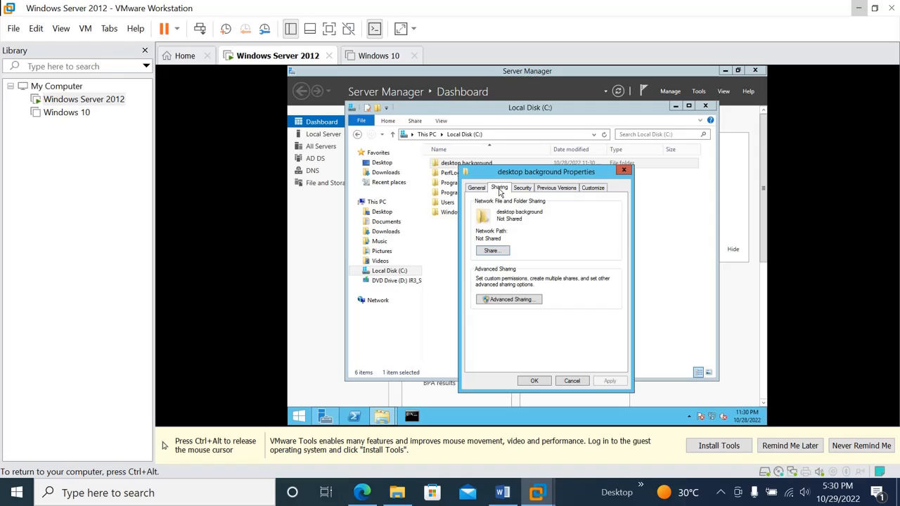
{"action": "left_click", "coordinate": [514, 301]}
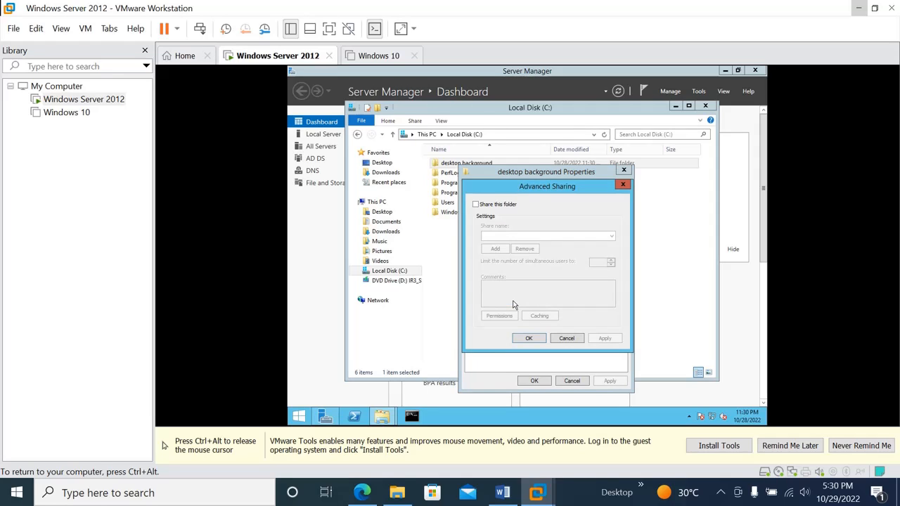
{"action": "left_click", "coordinate": [478, 204]}
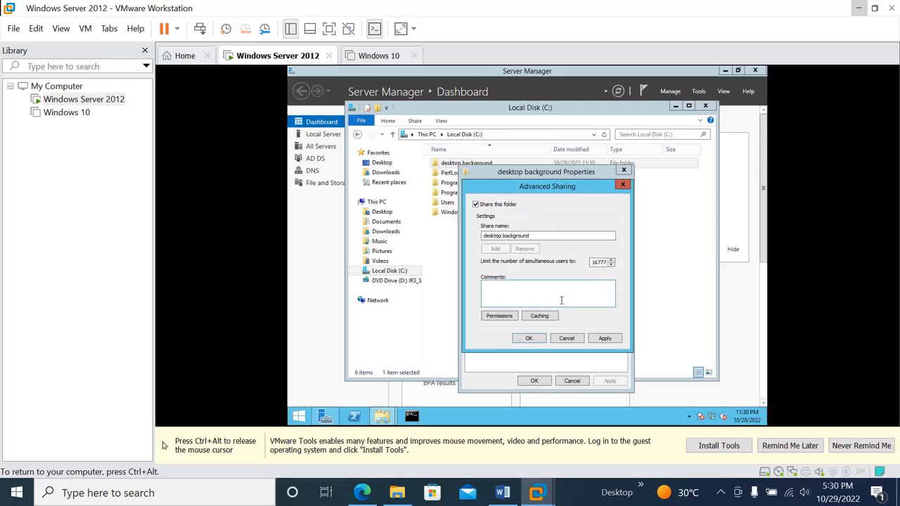
Replace Everyone with Authenticated Users in the folder's share permissions, keeping only Read allowed, and apply the permissions
{"action": "left_click", "coordinate": [500, 317]}
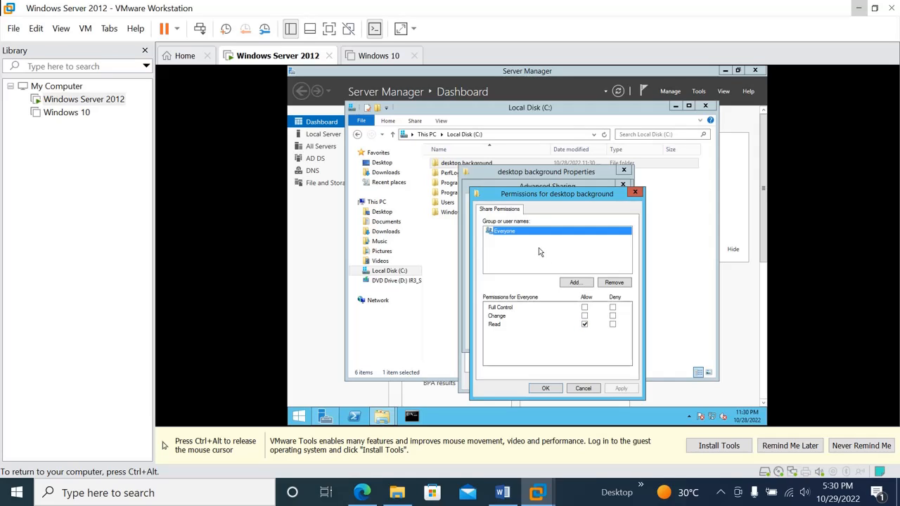
{"action": "left_click", "coordinate": [605, 283]}
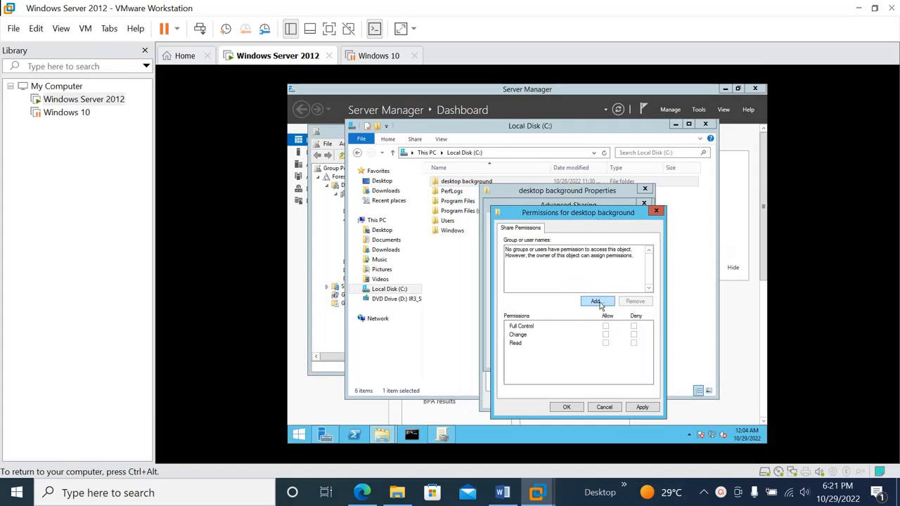
{"action": "left_click", "coordinate": [596, 301]}
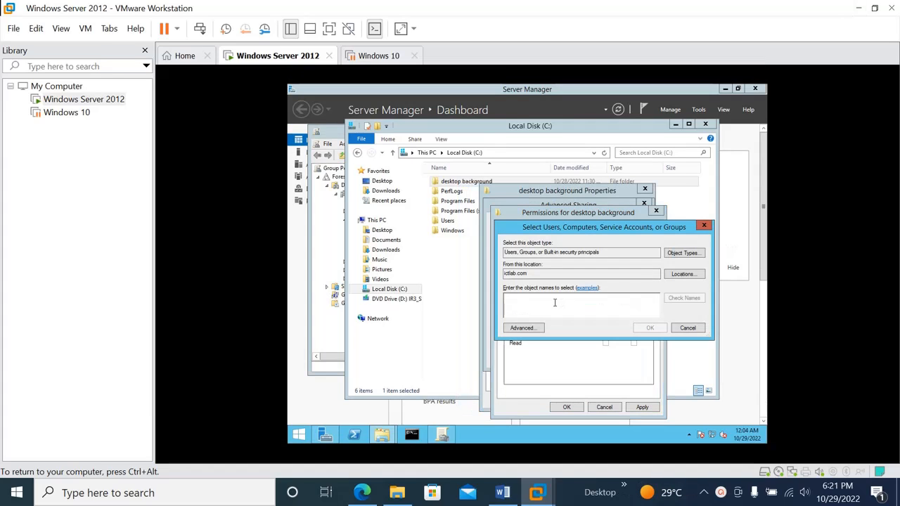
{"action": "type", "text": "authen"}
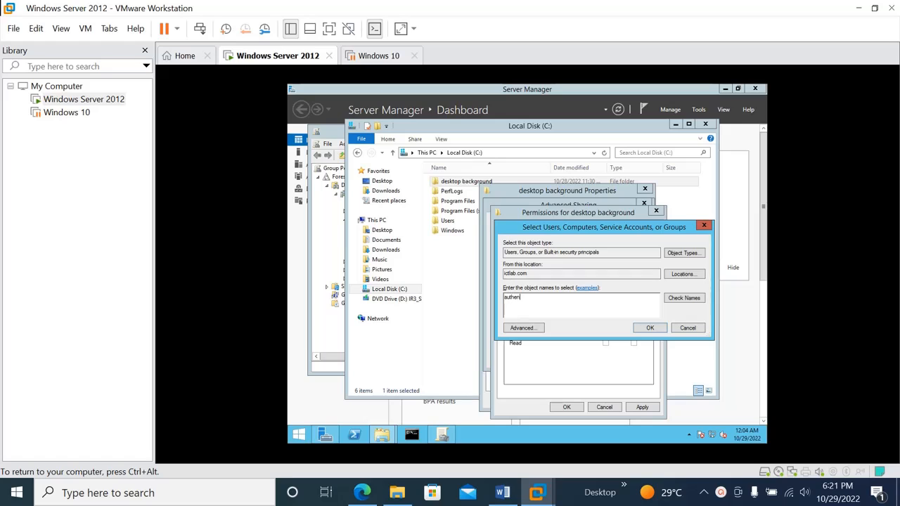
{"action": "type", "text": "ticated"}
{"action": "left_click", "coordinate": [696, 301]}
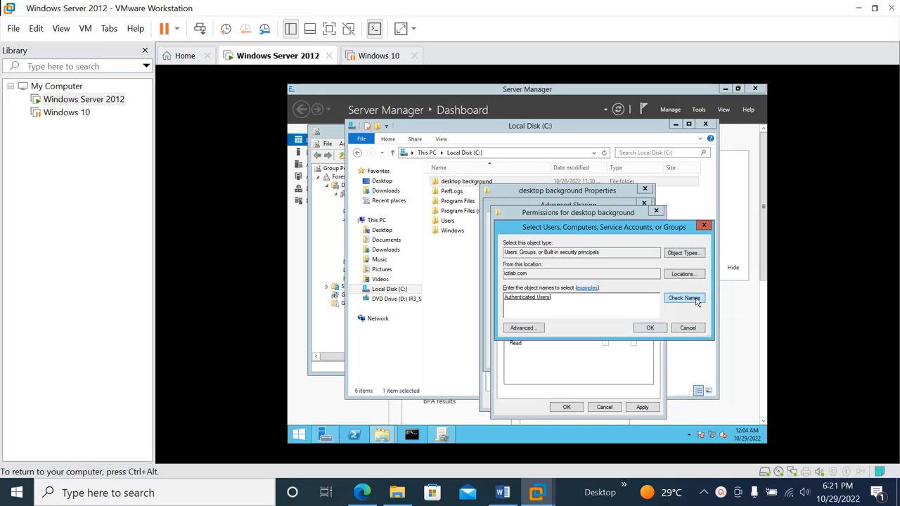
{"action": "left_click", "coordinate": [657, 330]}
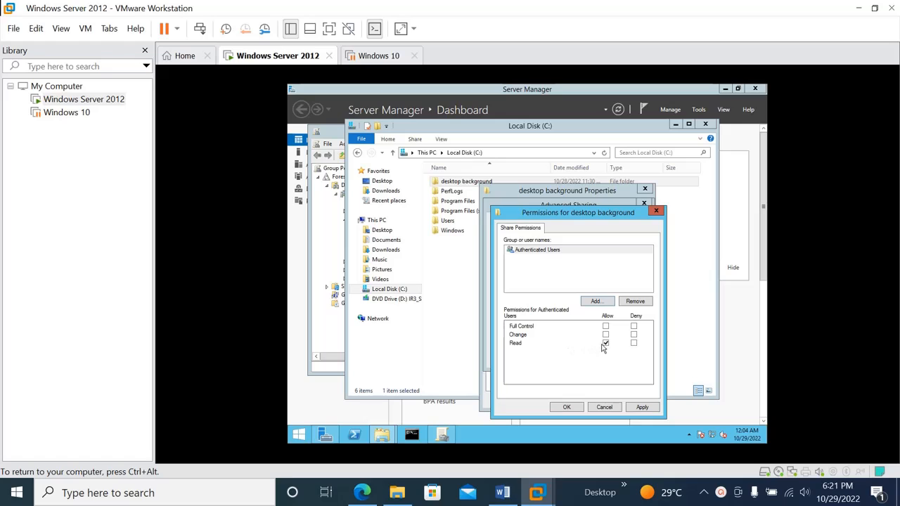
{"action": "left_click", "coordinate": [642, 408]}
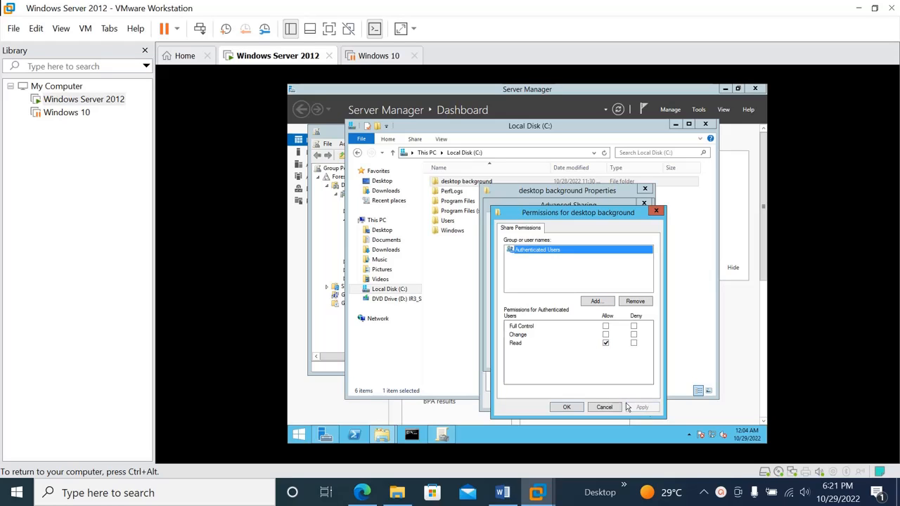
{"action": "left_click", "coordinate": [578, 408]}
Apply the advanced sharing settings, then close the folder's properties and the file explorer window
{"action": "left_click", "coordinate": [621, 360]}
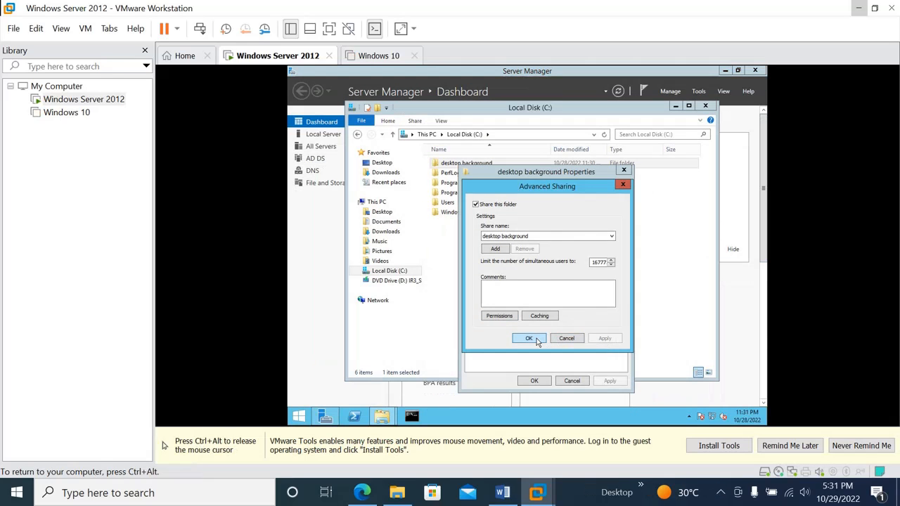
{"action": "left_click", "coordinate": [529, 339]}
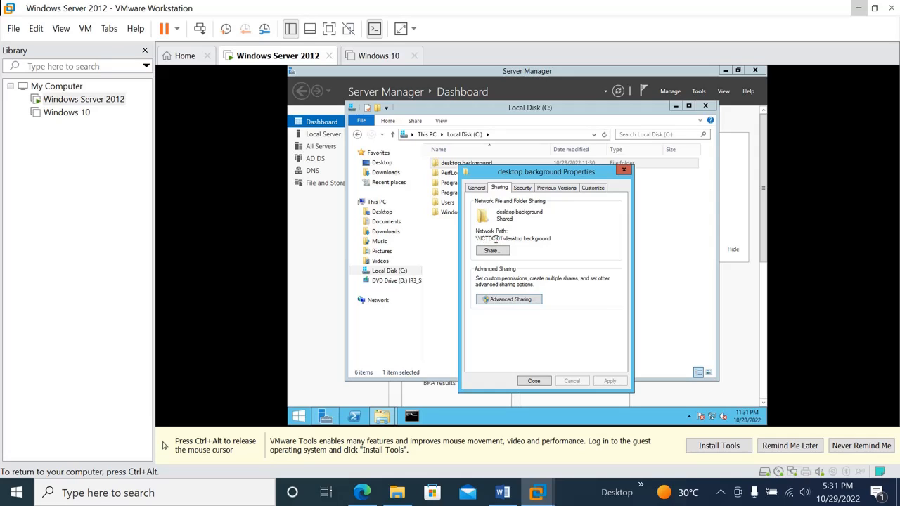
{"action": "left_click", "coordinate": [626, 171]}
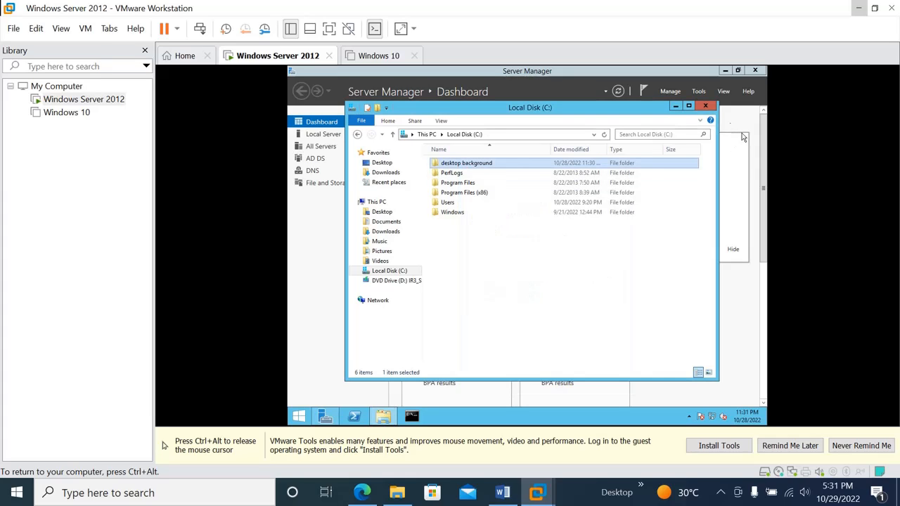
{"action": "left_click", "coordinate": [707, 106]}
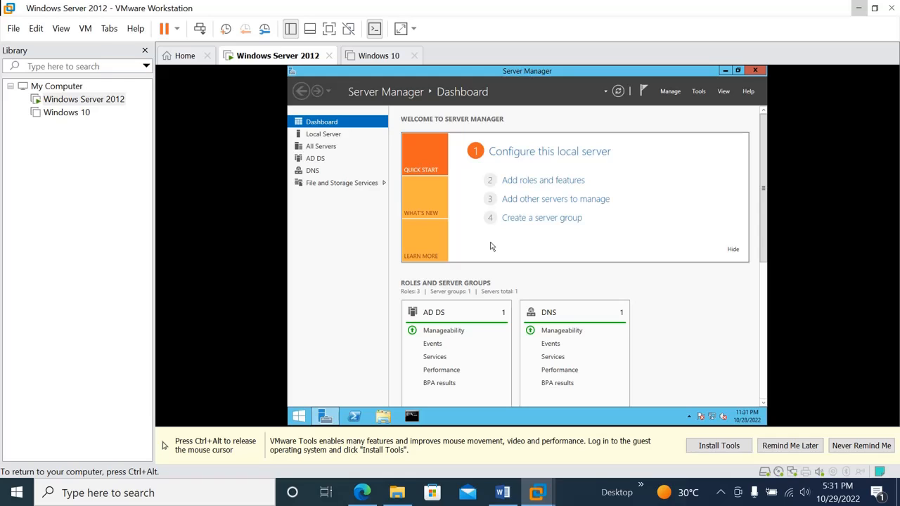
Sign out the Administrator account and send Ctrl+Alt+Del to the Windows Server 2012 virtual machine to reach the sign-in screen
{"action": "left_click", "coordinate": [304, 417]}
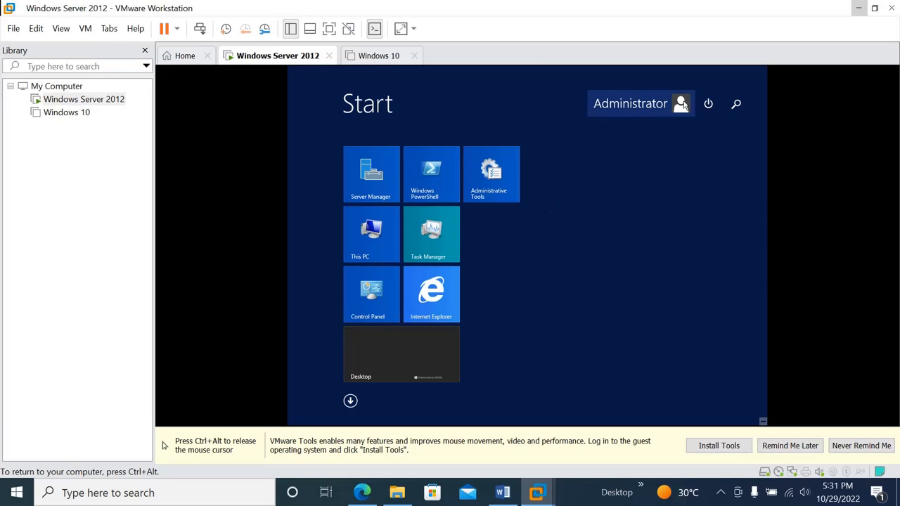
{"action": "left_click", "coordinate": [647, 105]}
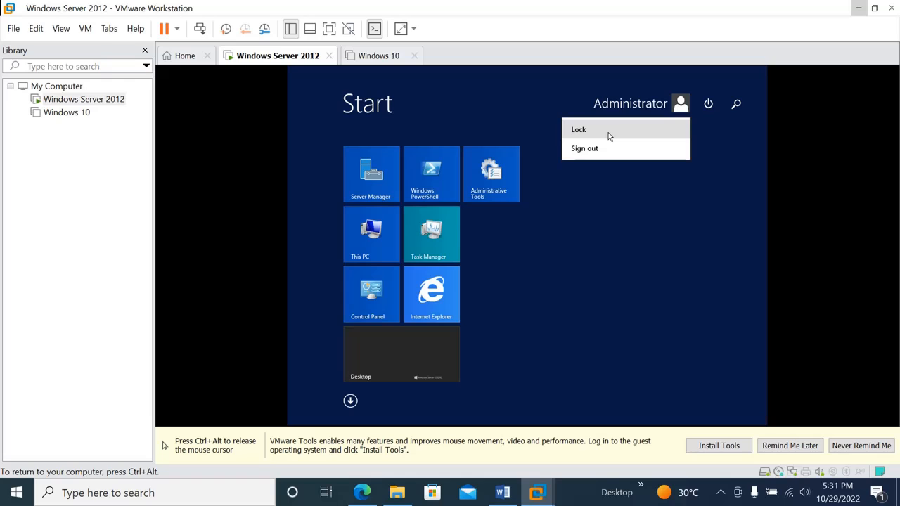
{"action": "left_click", "coordinate": [598, 148]}
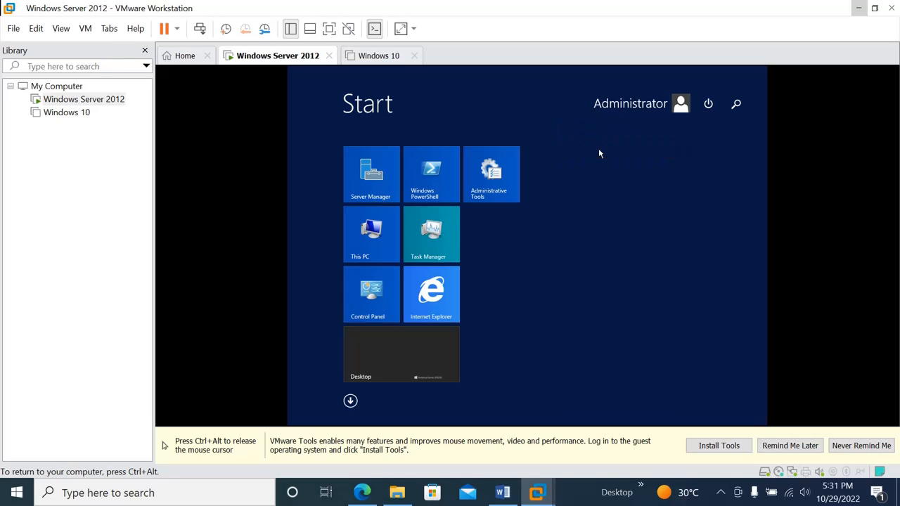
{"action": "key", "text": "ctrl+alt"}
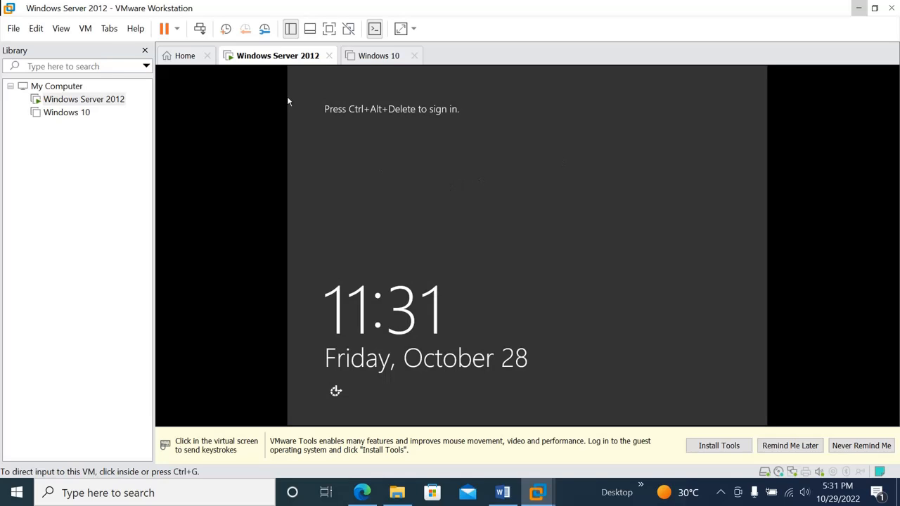
{"action": "left_click", "coordinate": [85, 28]}
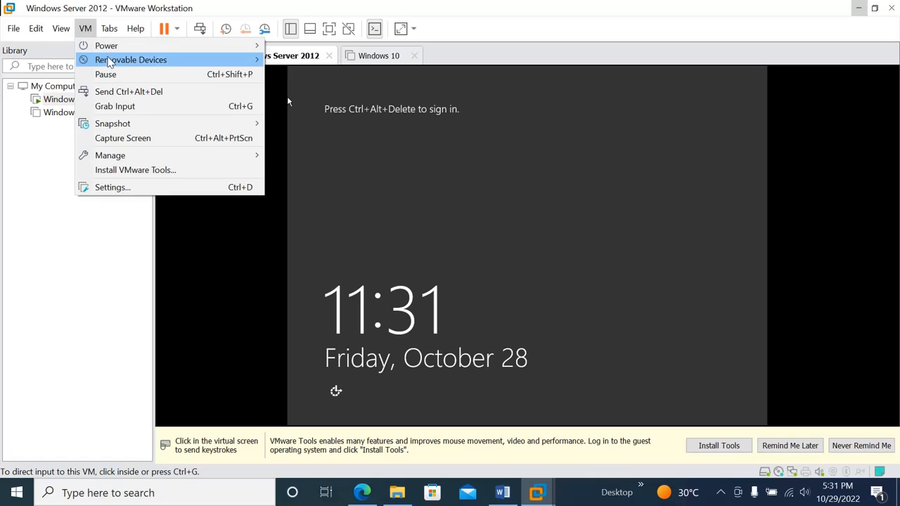
{"action": "left_click", "coordinate": [136, 96]}
{"action": "left_click", "coordinate": [288, 102]}
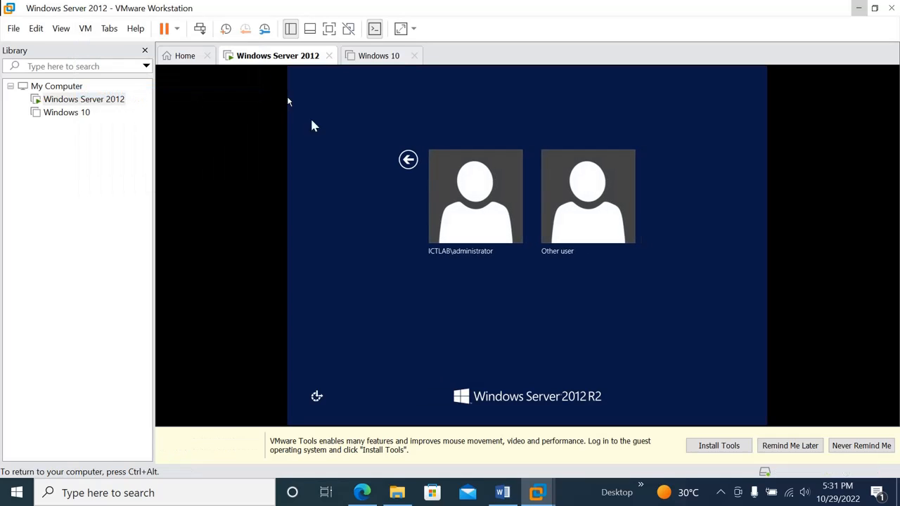
Try to sign in as another user with the ICTlab domain user's name and account password
{"action": "left_click", "coordinate": [602, 202]}
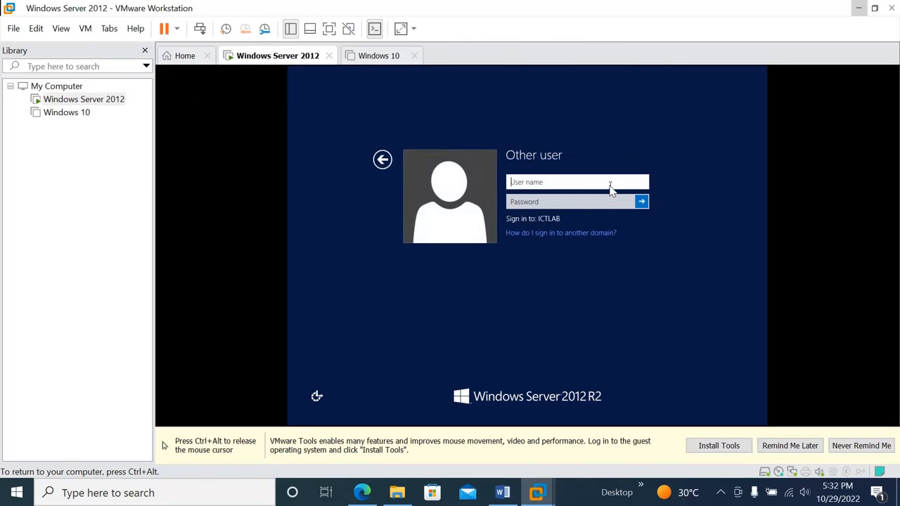
{"action": "type", "text": "ICTlab\\jill"}
{"action": "left_click", "coordinate": [581, 203]}
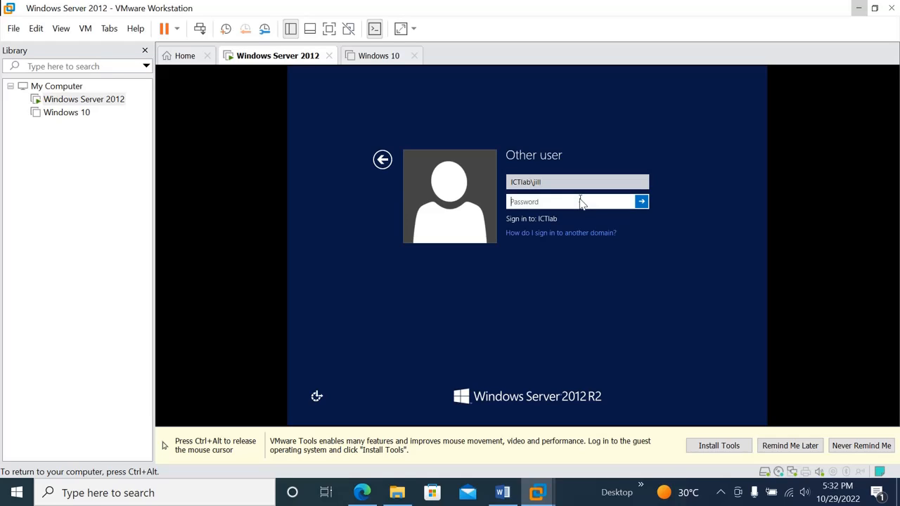
{"action": "type", "text": "•••••••••"}
{"action": "key", "text": "Return"}
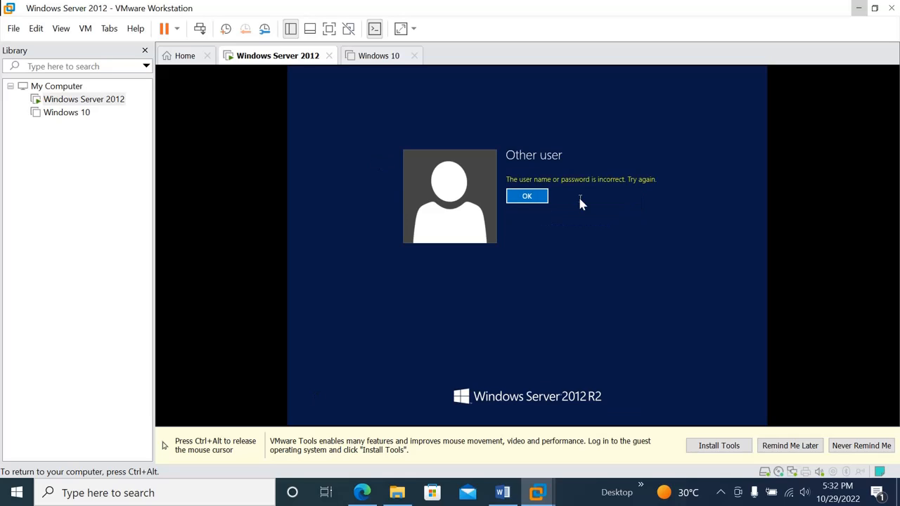
{"action": "key", "text": "Return"}
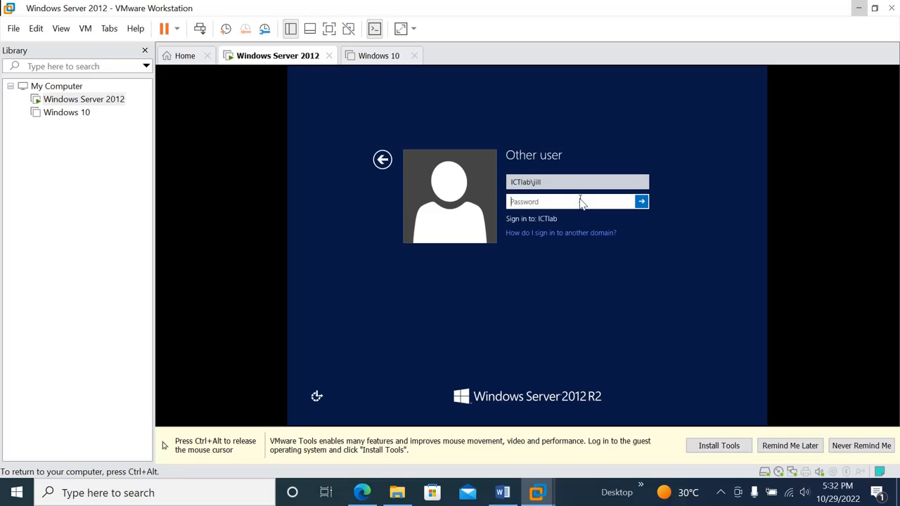
Re-enter the account password and sign in as the same ICTlab domain user
{"action": "left_click", "coordinate": [538, 184]}
{"action": "left_click", "coordinate": [532, 203]}
{"action": "type", "text": "•••••••"}
{"action": "key", "text": "Return"}
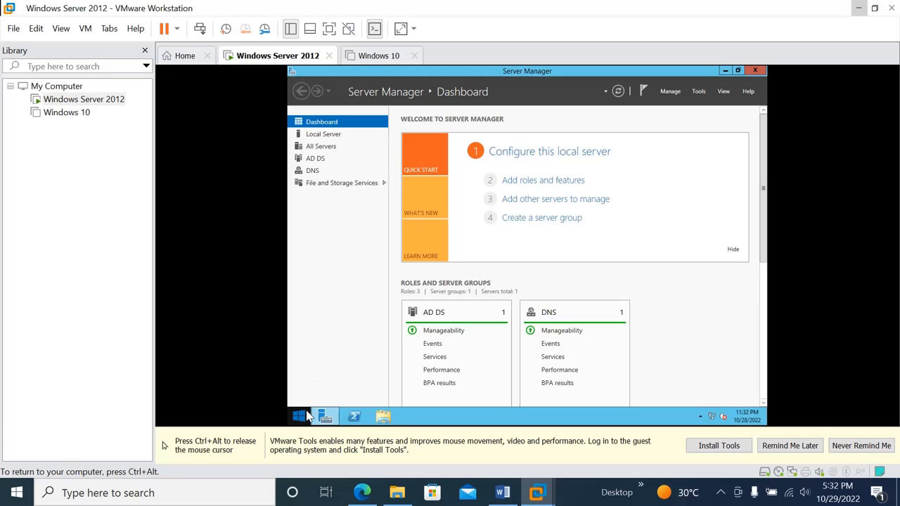
Browse to \\ICTDC-01\ in the file explorer and open the "background" image in the "desktop background" share
{"action": "left_click", "coordinate": [384, 417]}
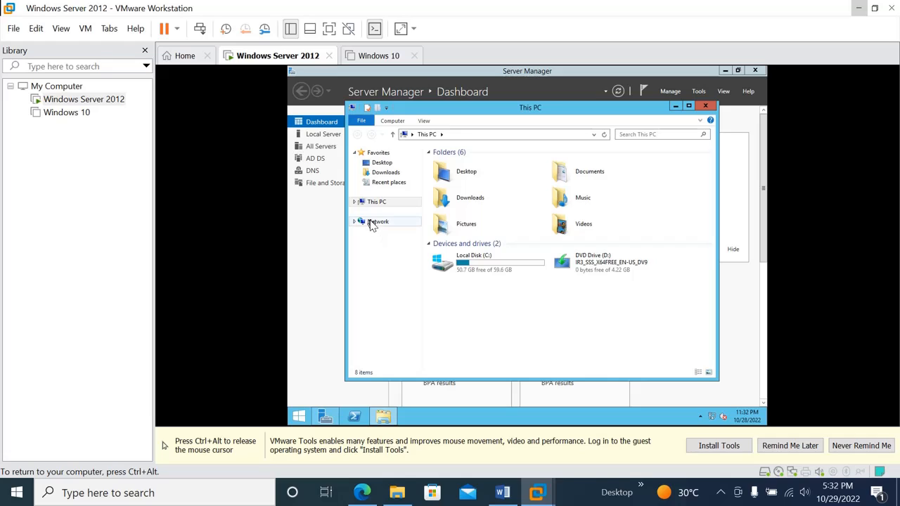
{"action": "left_click", "coordinate": [370, 222]}
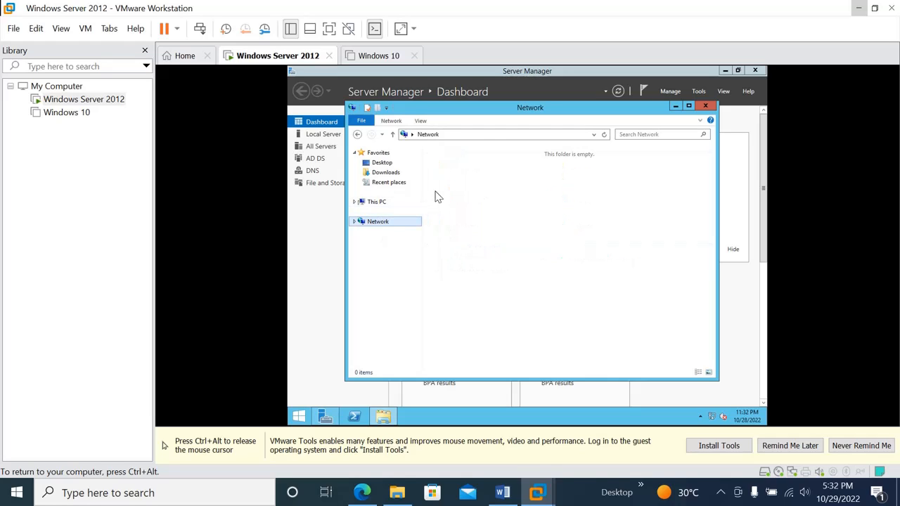
{"action": "left_click", "coordinate": [469, 135]}
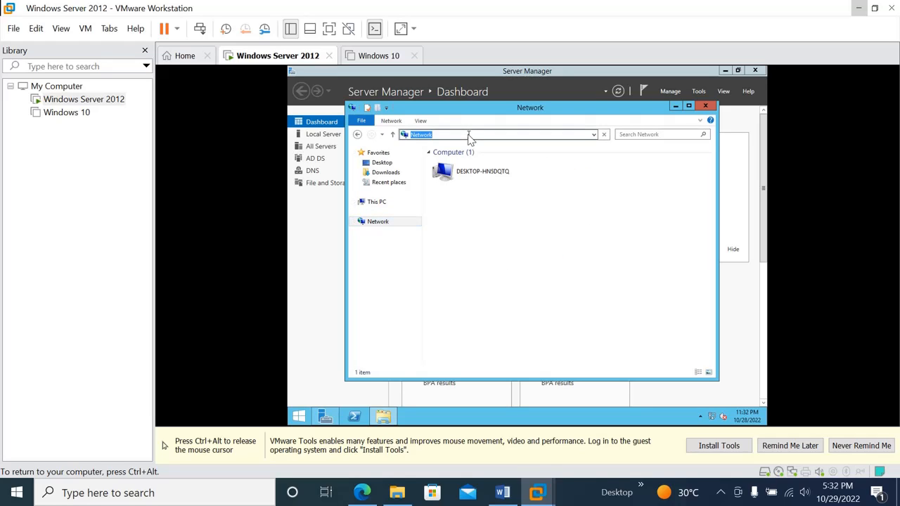
{"action": "type", "text": "\\"}
{"action": "type", "text": "c"}
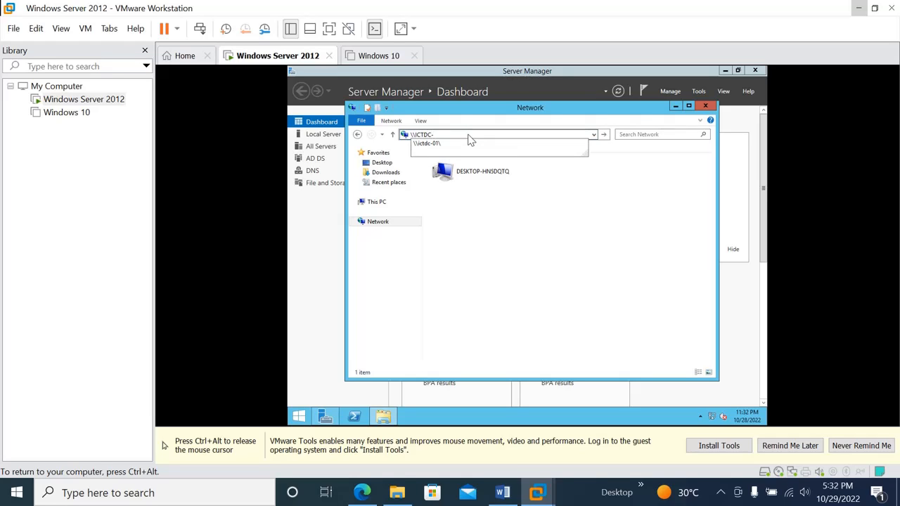
{"action": "type", "text": "TDC-01\\"}
{"action": "key", "text": "Return"}
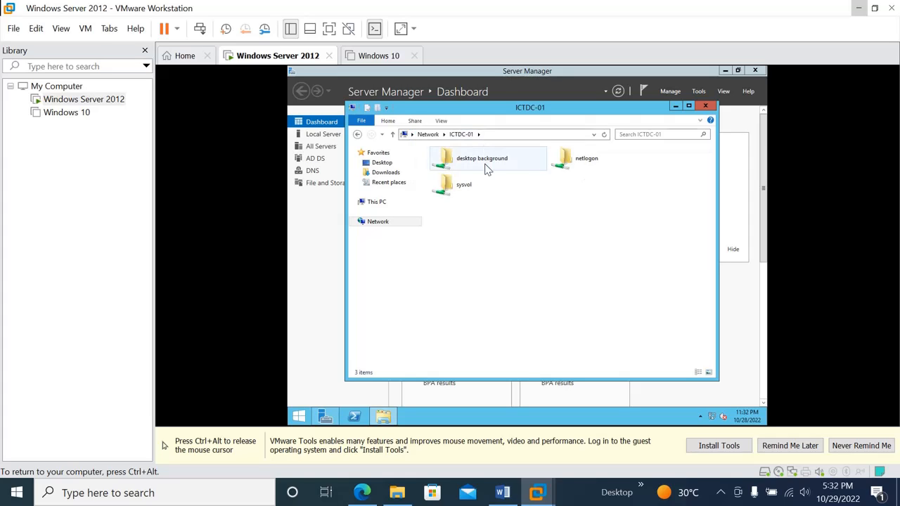
{"action": "double_click", "coordinate": [482, 159]}
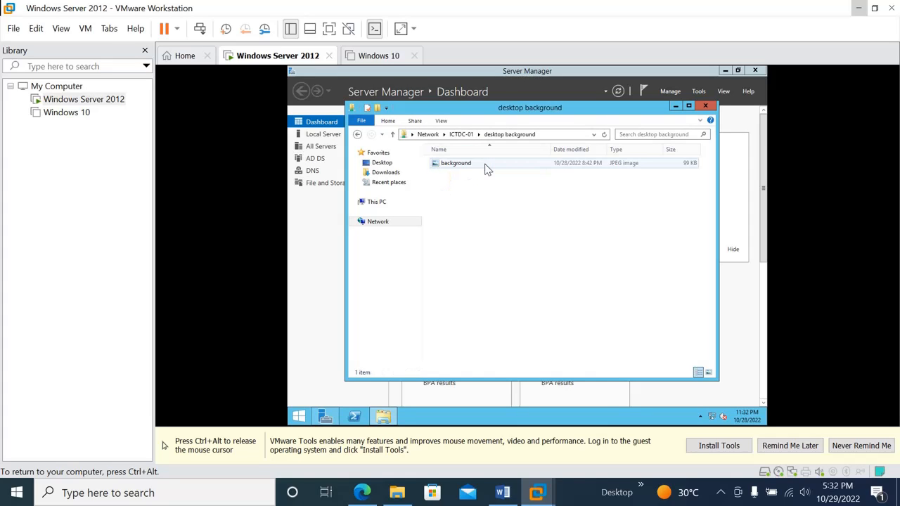
{"action": "double_click", "coordinate": [450, 168]}
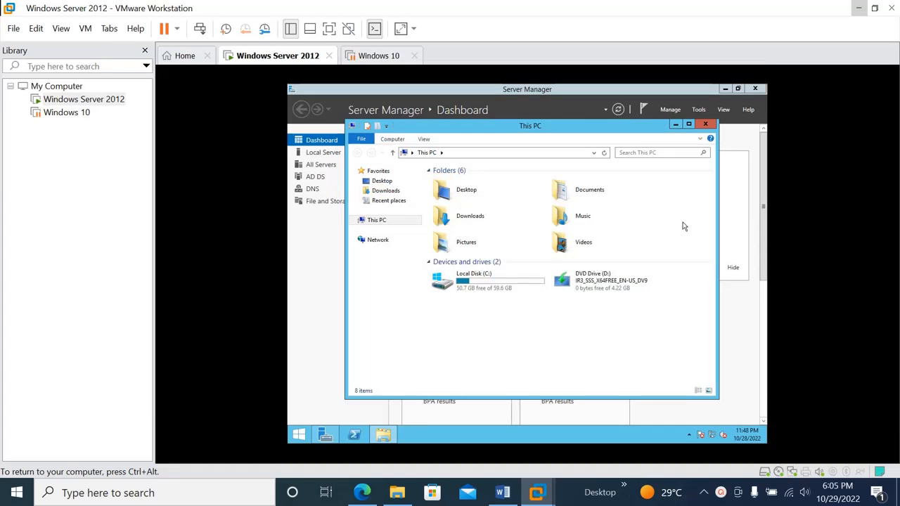
Close the file explorer window, then sign out the domain user and send Ctrl+Alt+Del to the virtual machine
{"action": "left_click", "coordinate": [705, 124]}
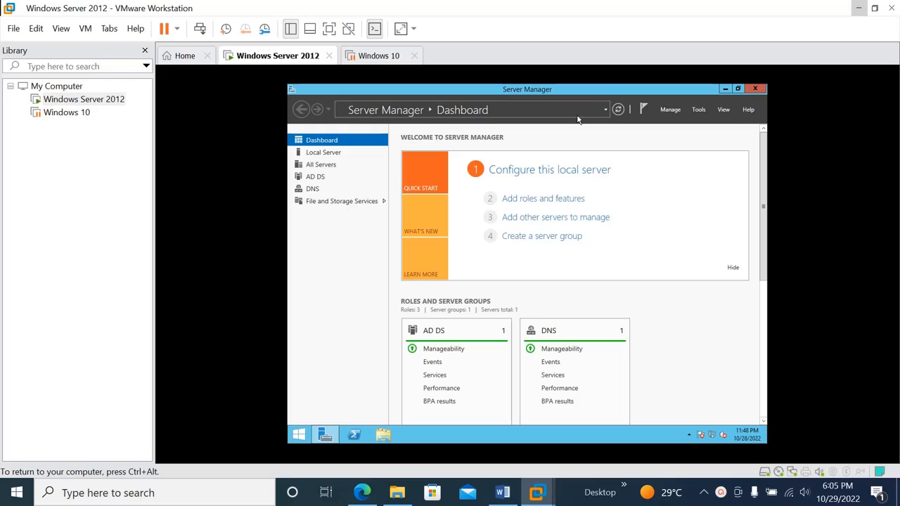
{"action": "left_click", "coordinate": [298, 435]}
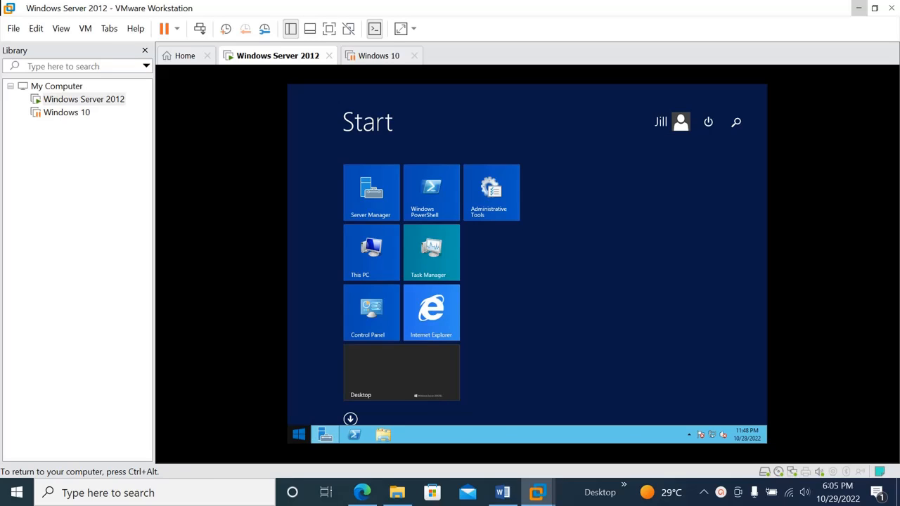
{"action": "left_click", "coordinate": [680, 122]}
{"action": "left_click", "coordinate": [601, 171]}
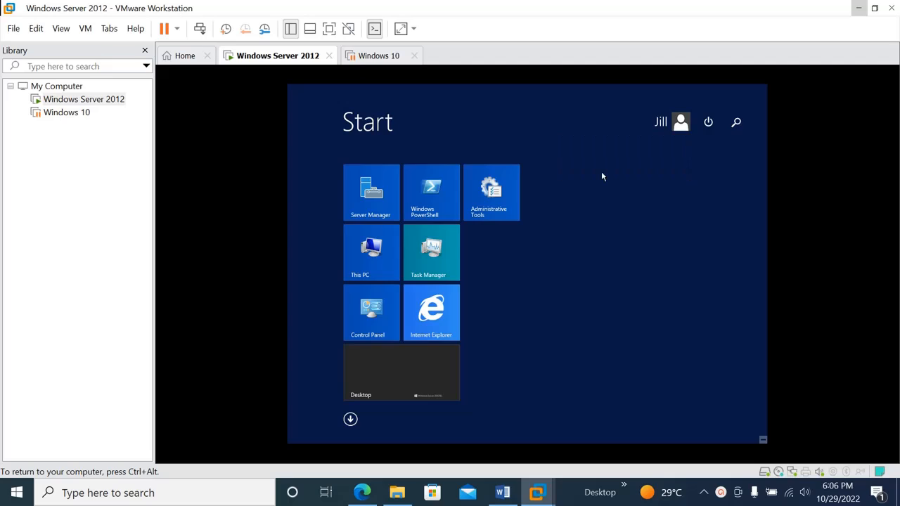
{"action": "key", "text": "ctrl+alt"}
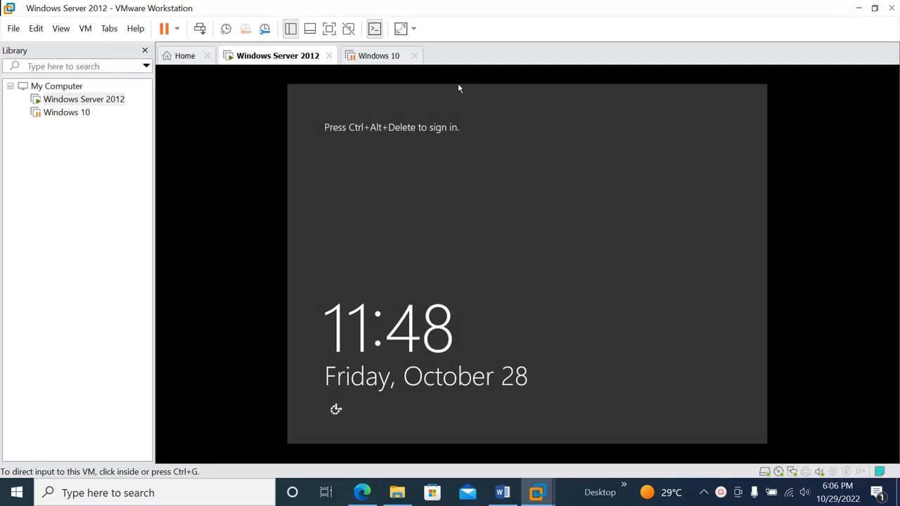
{"action": "left_click", "coordinate": [85, 28]}
{"action": "left_click", "coordinate": [159, 93]}
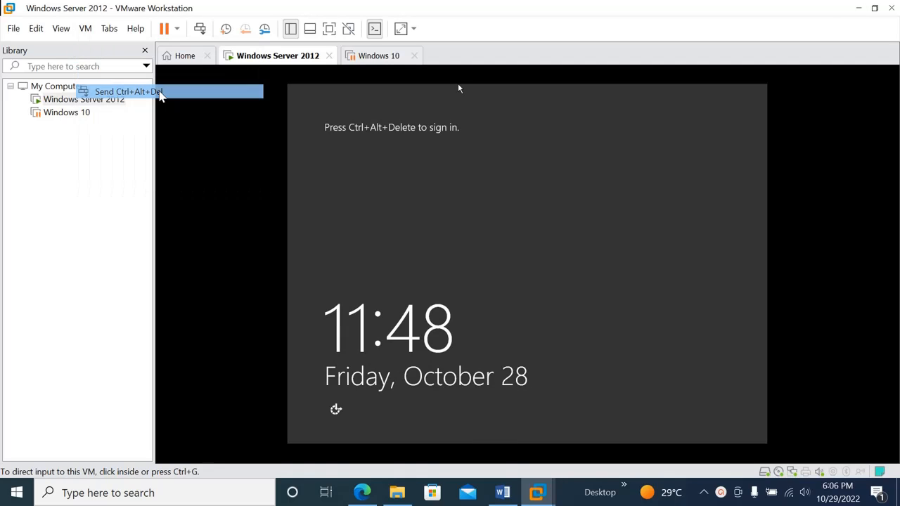
Sign in as another user with the user name ICTlab\administrator and the account password
{"action": "left_click", "coordinate": [610, 238]}
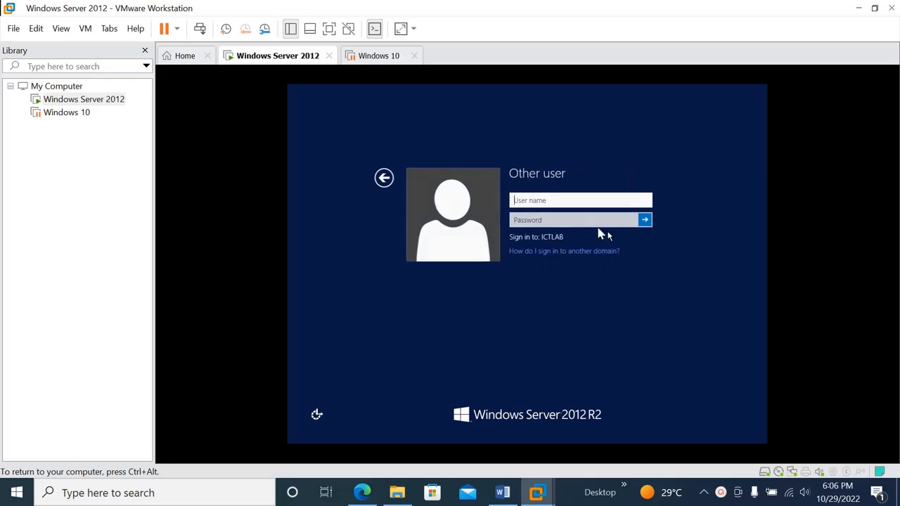
{"action": "type", "text": "ICTlab"}
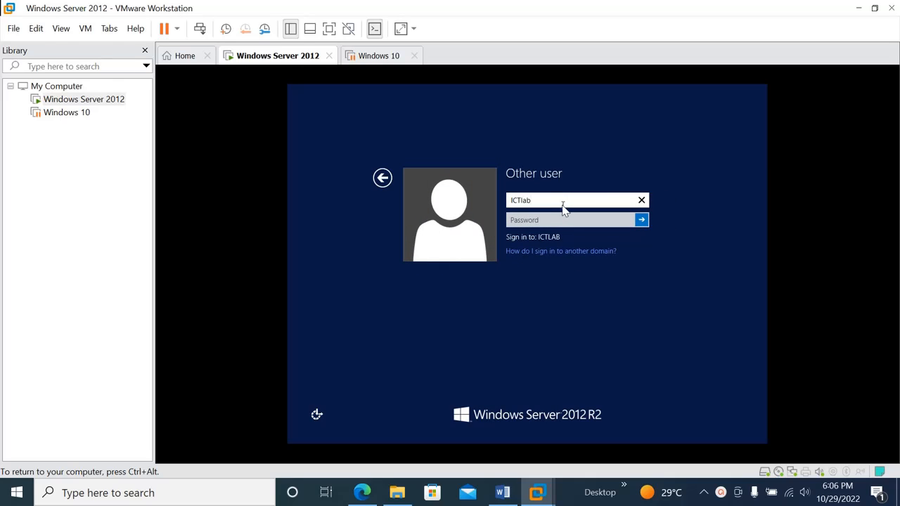
{"action": "type", "text": "\\administrator"}
{"action": "key", "text": "Tab"}
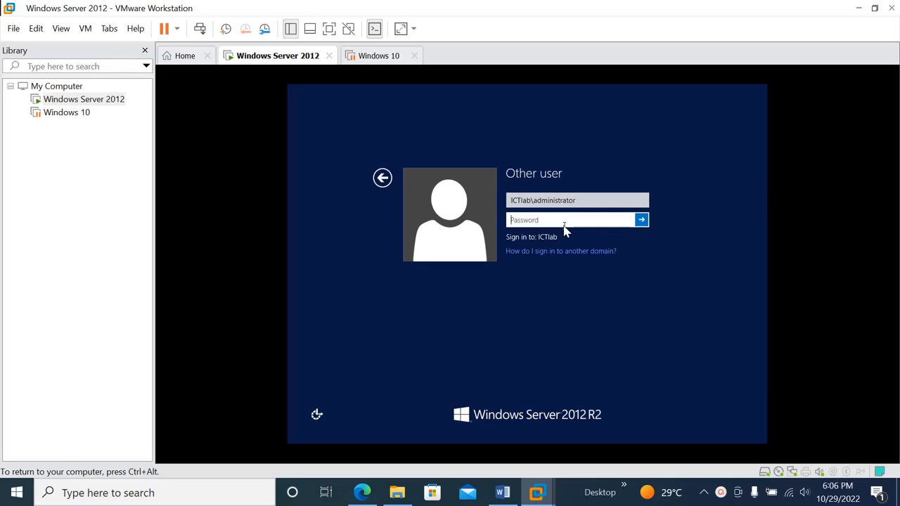
{"action": "type", "text": "•••••••"}
{"action": "key", "text": "Return"}
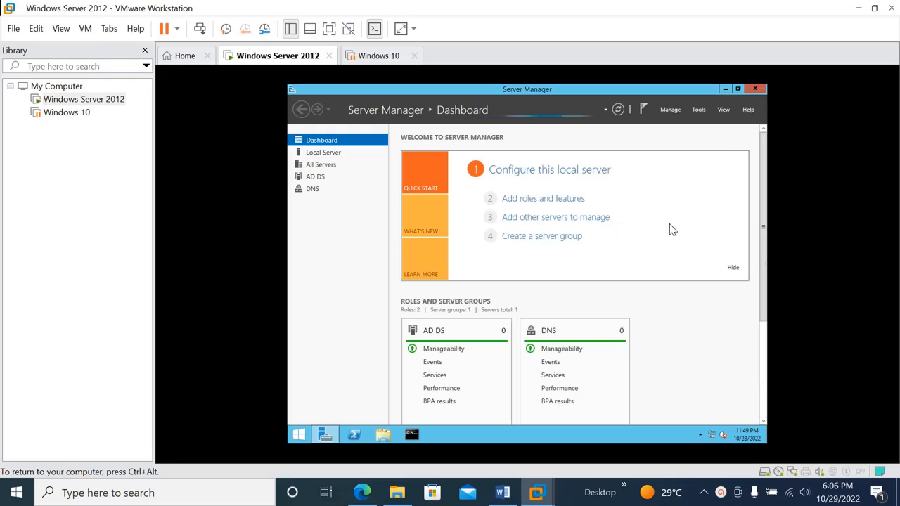
In Group Policy Management, create a GPO named "desktop background" linked to the ictlab.com domain
{"action": "left_click", "coordinate": [697, 110]}
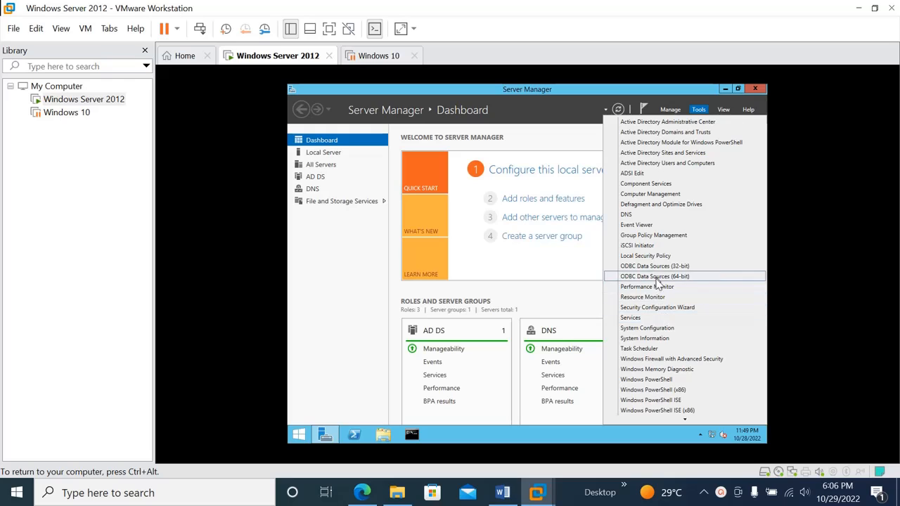
{"action": "left_click", "coordinate": [652, 236]}
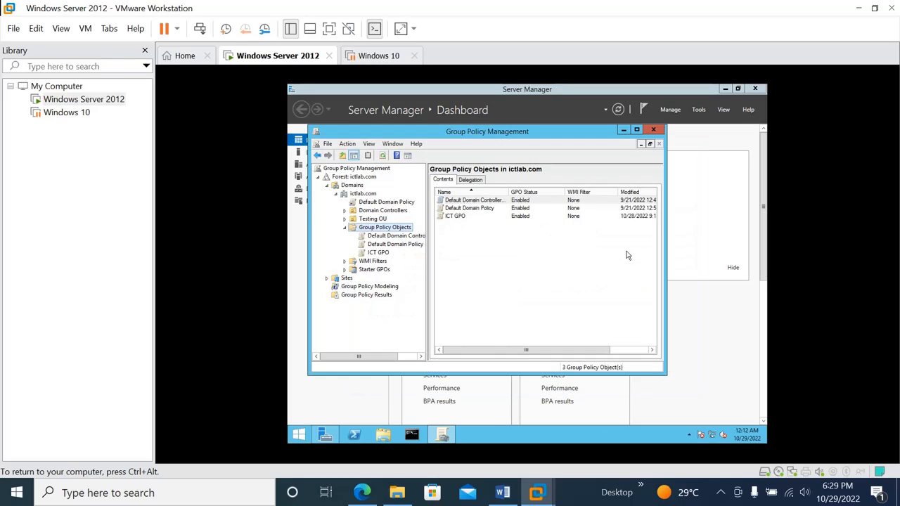
{"action": "left_click", "coordinate": [368, 197]}
{"action": "right_click", "coordinate": [367, 197]}
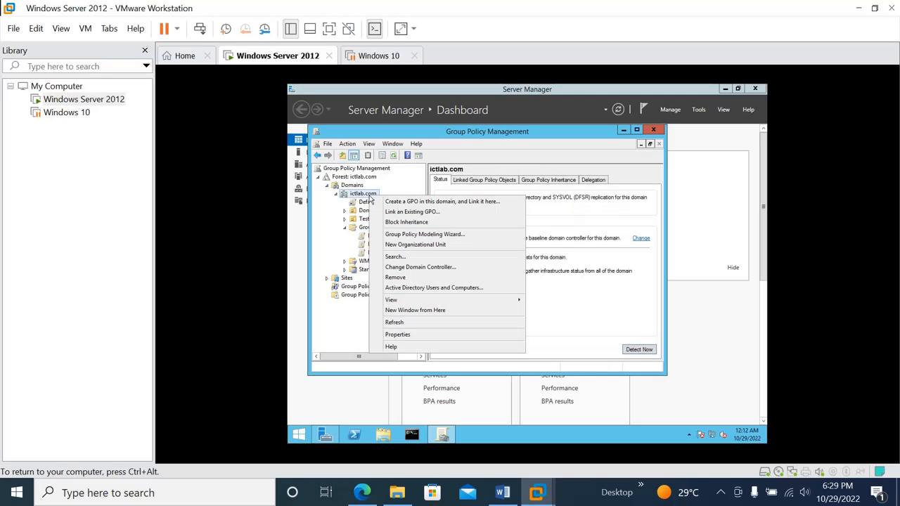
{"action": "left_click", "coordinate": [462, 202]}
{"action": "key", "text": "BackSpace"}
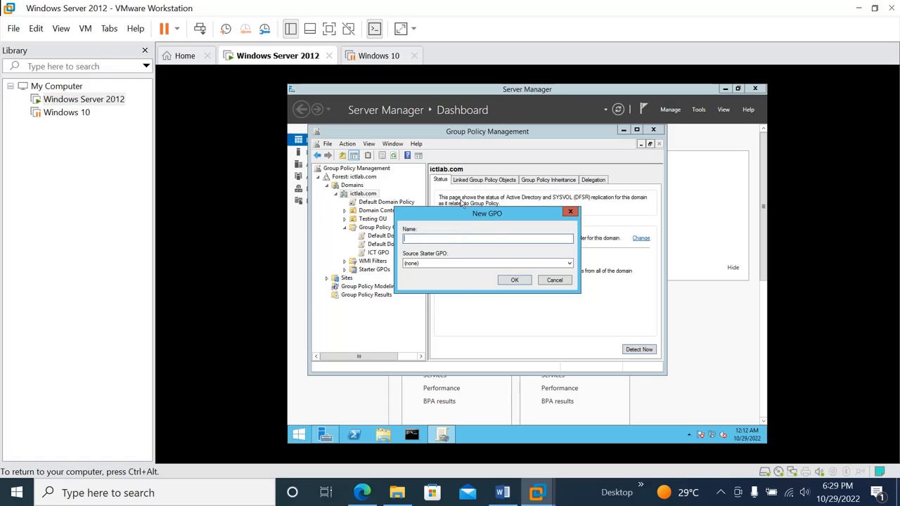
{"action": "type", "text": "desktop background"}
{"action": "left_click", "coordinate": [515, 280]}
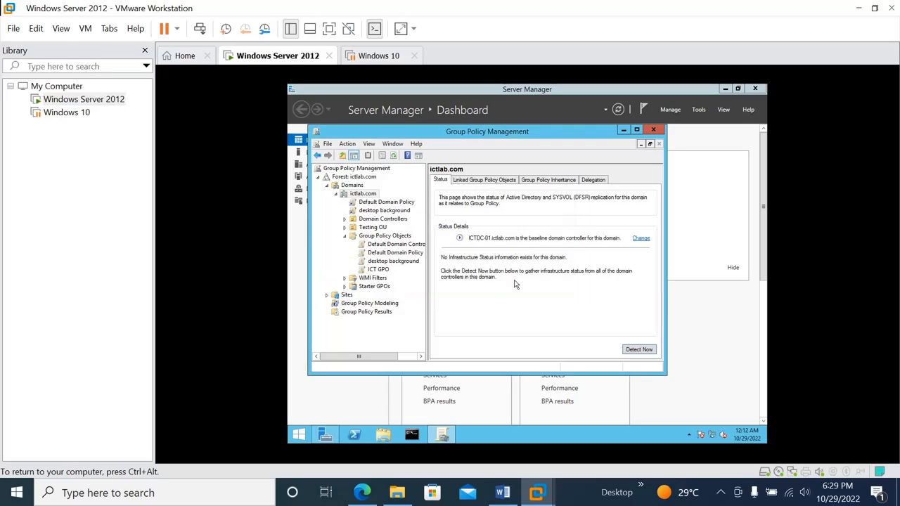
Open the "desktop background" GPO linked to ictlab.com for editing
{"action": "left_click", "coordinate": [365, 204]}
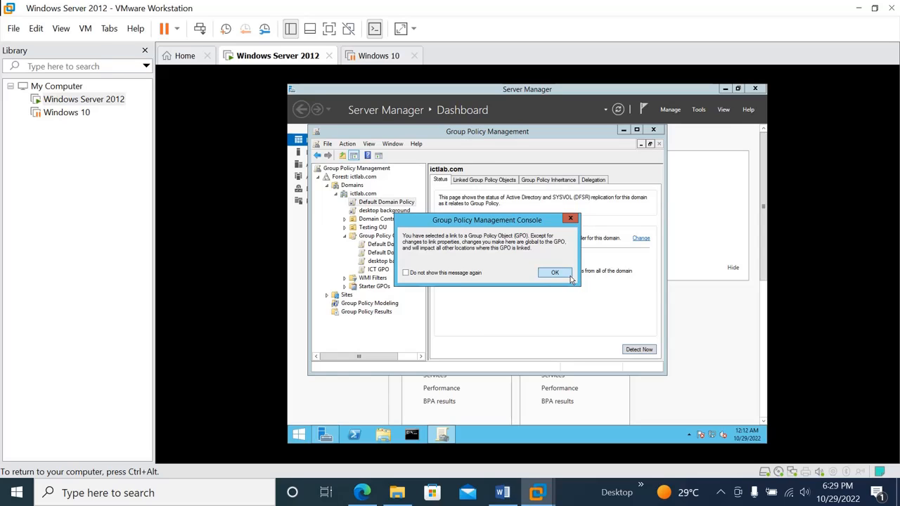
{"action": "left_click", "coordinate": [570, 276]}
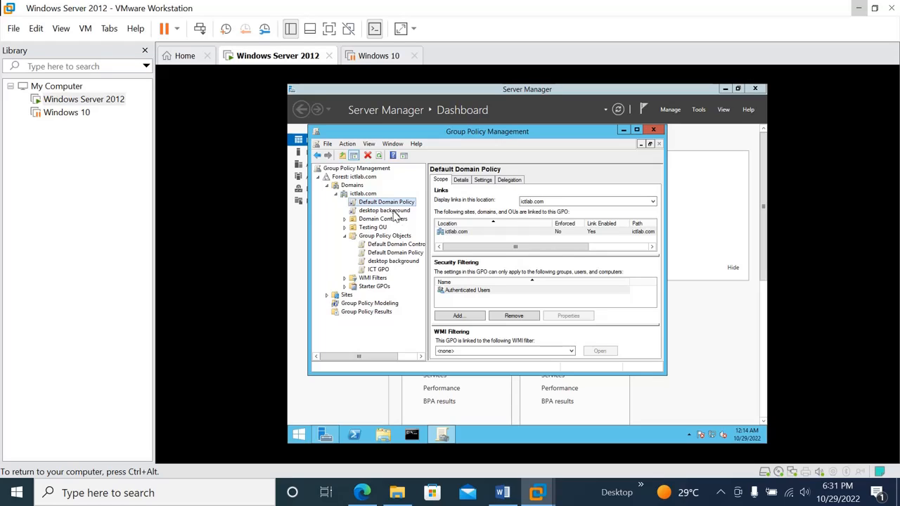
{"action": "left_click", "coordinate": [388, 211]}
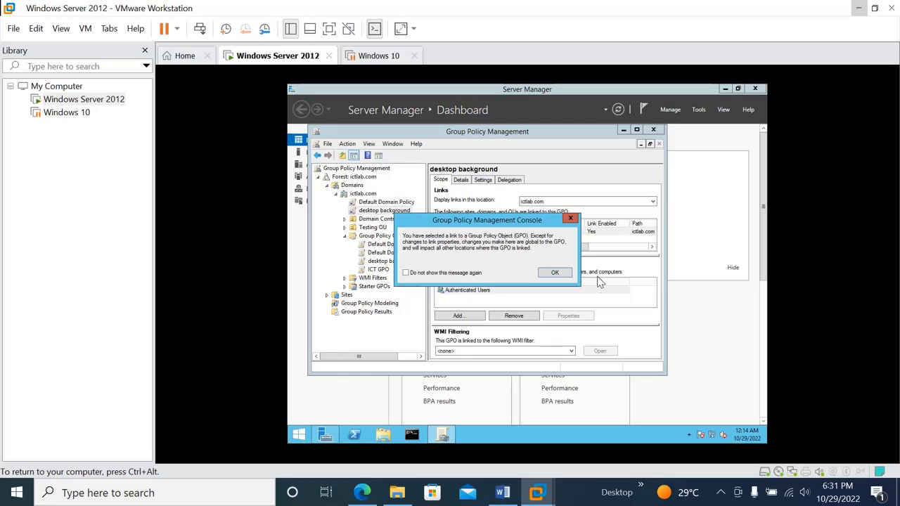
{"action": "left_click", "coordinate": [564, 272]}
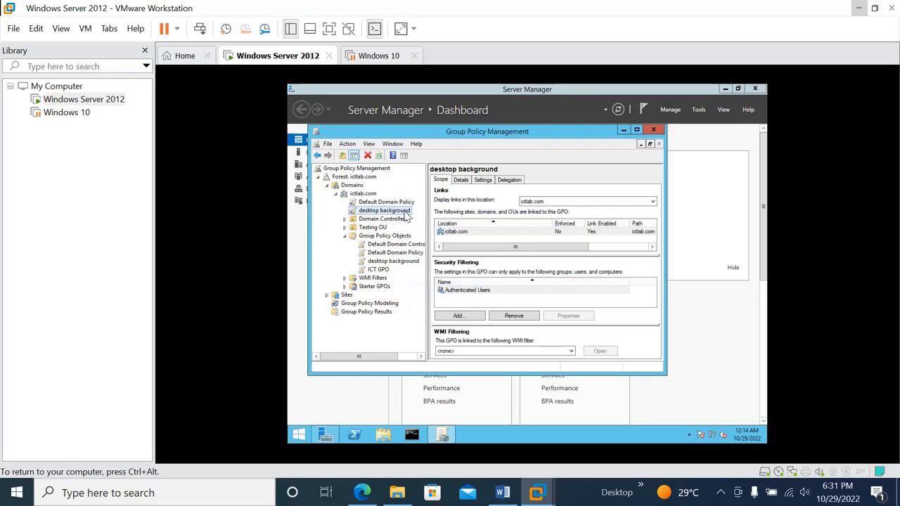
{"action": "right_click", "coordinate": [405, 211]}
{"action": "left_click", "coordinate": [422, 218]}
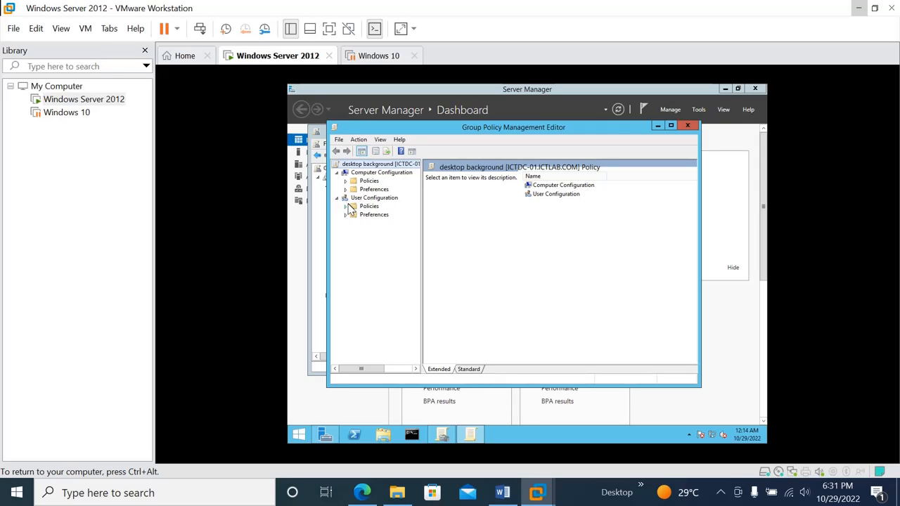
Under the User Configuration policies, find the Desktop Wallpaper setting in Administrative Templates > Desktop > Desktop and set it to Enabled
{"action": "left_click", "coordinate": [345, 206]}
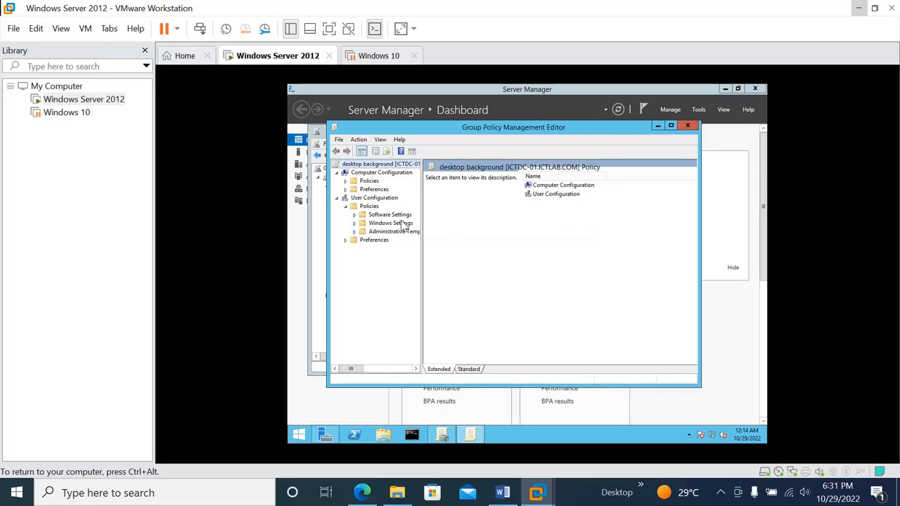
{"action": "left_click_drag", "start_coordinate": [421, 203], "coordinate": [451, 204]}
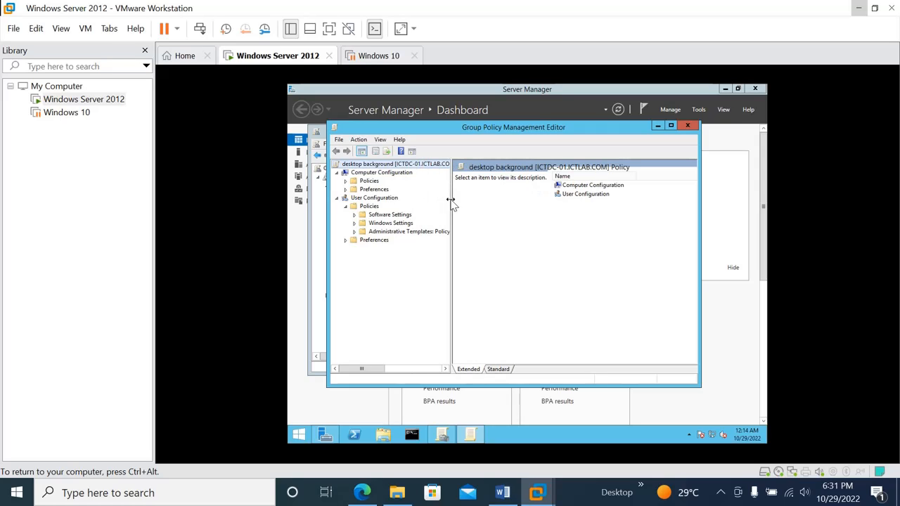
{"action": "left_click", "coordinate": [354, 232]}
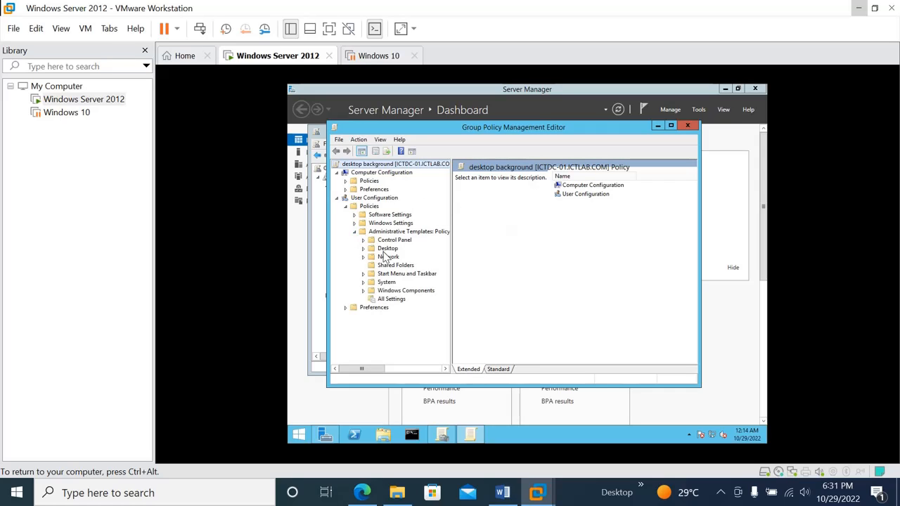
{"action": "left_click", "coordinate": [363, 249]}
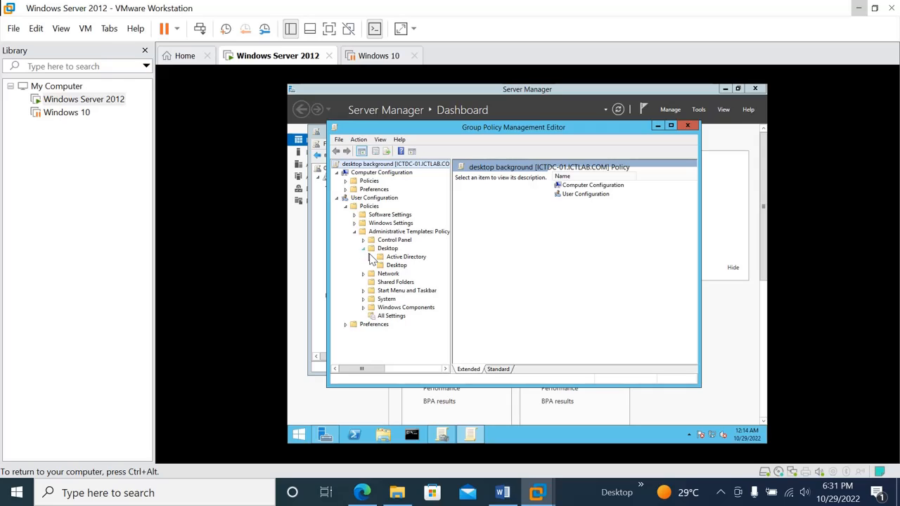
{"action": "left_click", "coordinate": [381, 268]}
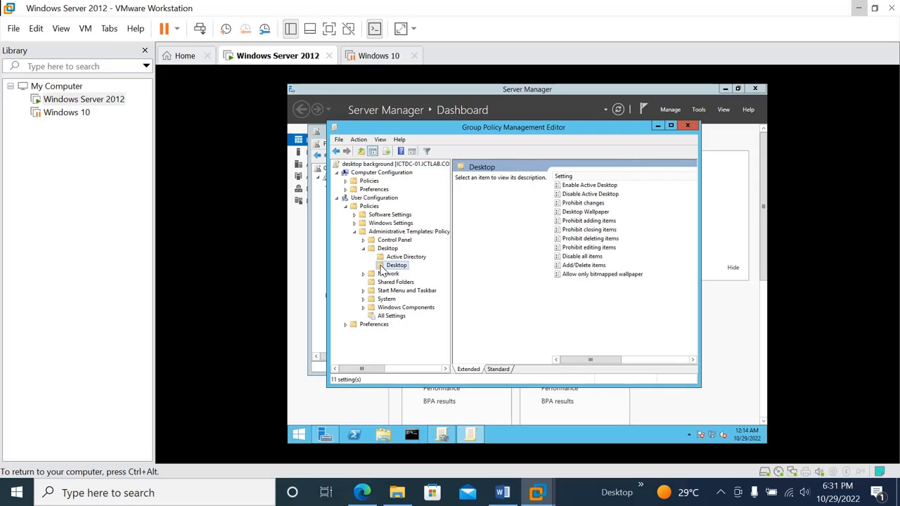
{"action": "double_click", "coordinate": [587, 212]}
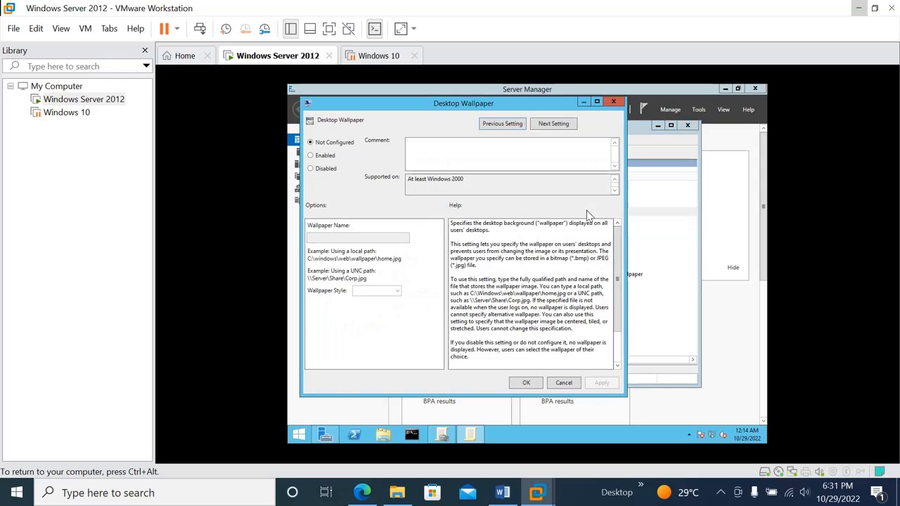
{"action": "left_click", "coordinate": [311, 157]}
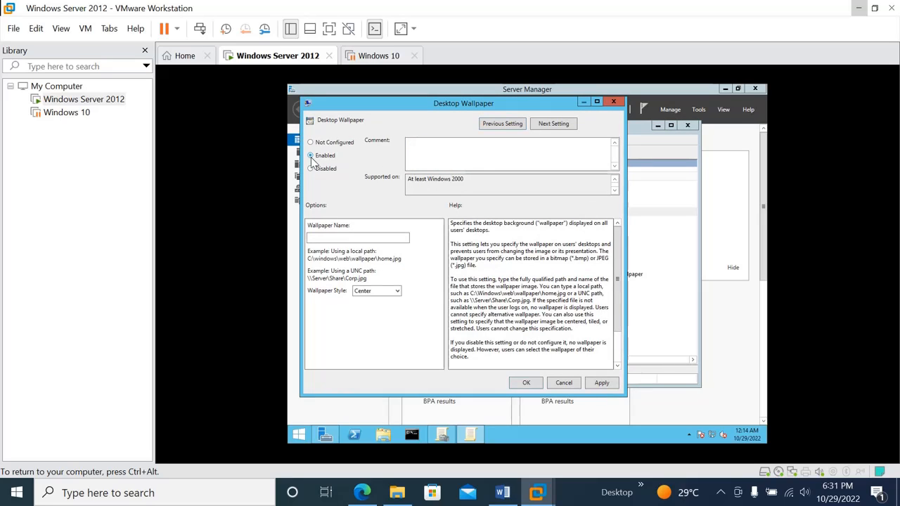
Show the sharing properties of the "desktop background" folder on Local Disk (C:) for use in the wallpaper name
{"action": "left_click", "coordinate": [347, 239]}
{"action": "left_click", "coordinate": [383, 436]}
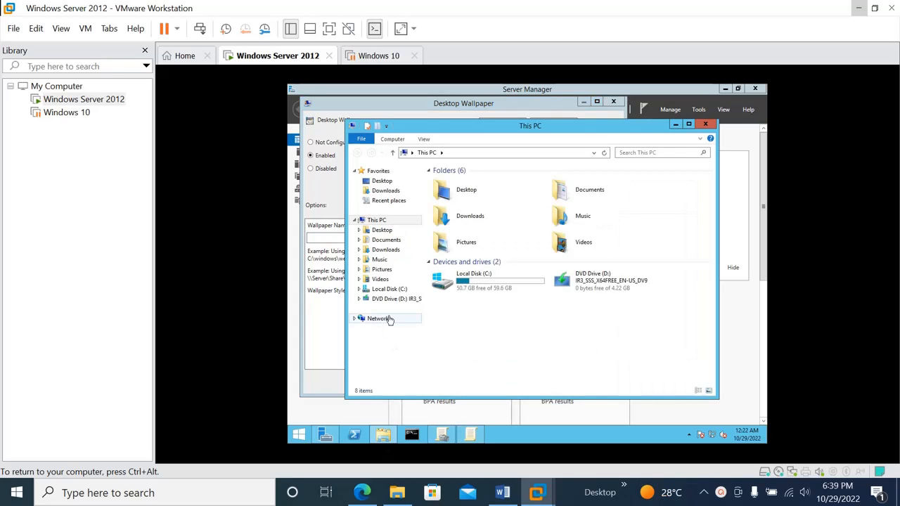
{"action": "double_click", "coordinate": [469, 286]}
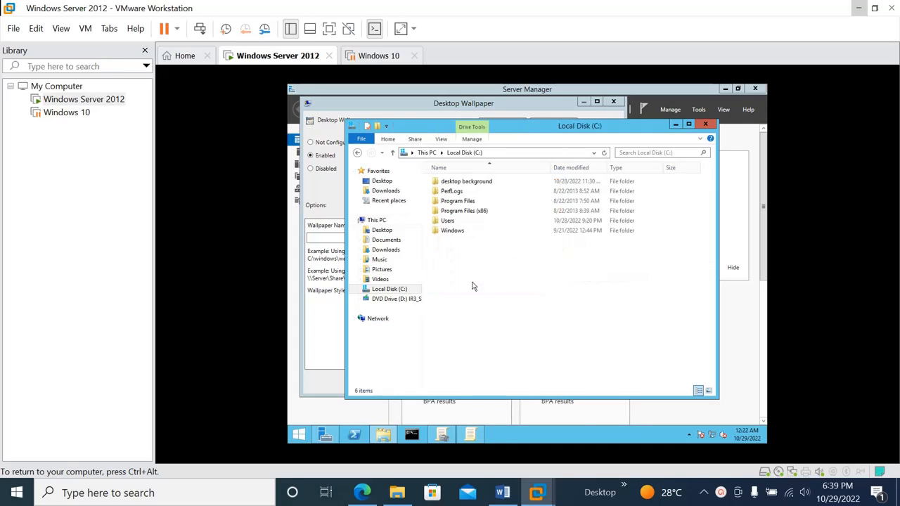
{"action": "left_click", "coordinate": [448, 184]}
{"action": "right_click", "coordinate": [449, 184]}
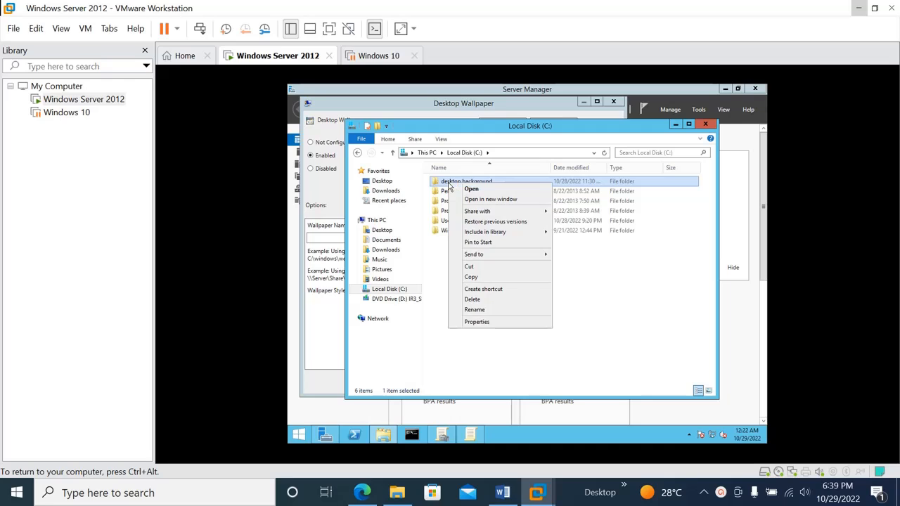
{"action": "left_click", "coordinate": [491, 321]}
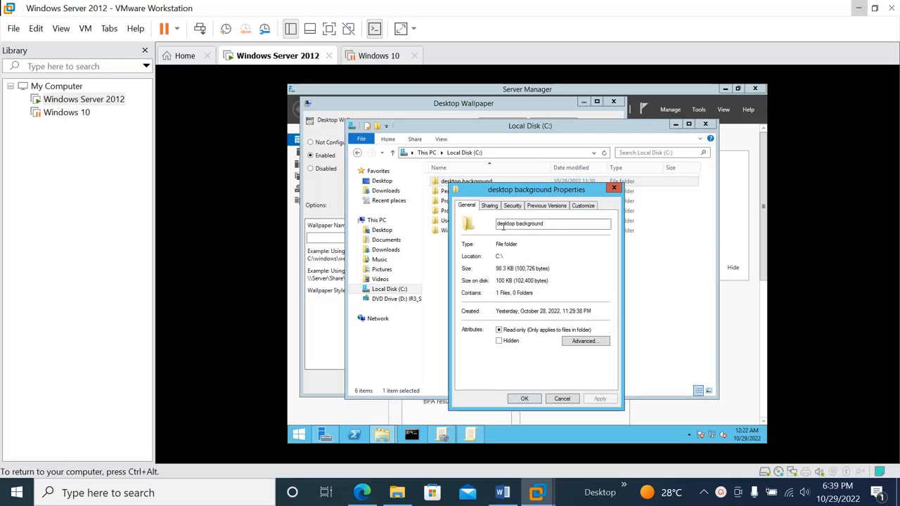
{"action": "left_click", "coordinate": [490, 207]}
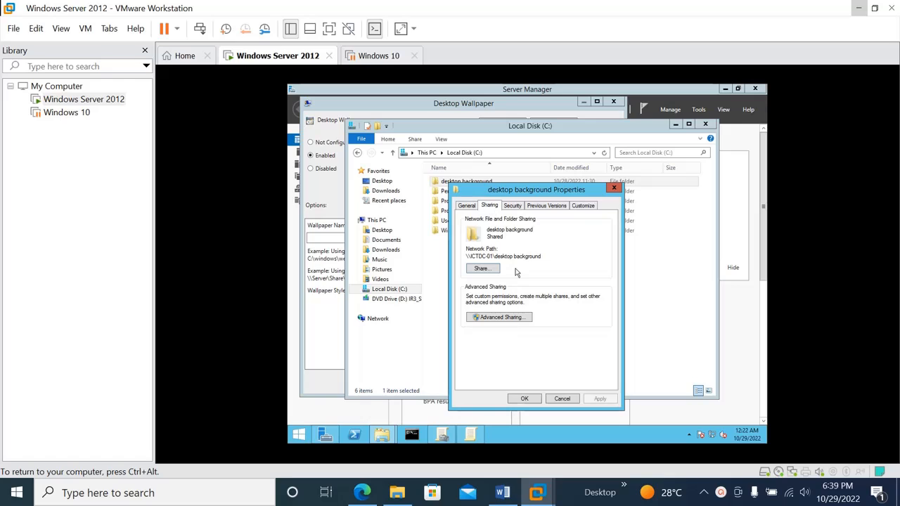
Copy the folder's network path, close its properties and the file explorer, and enter \\ICTDC-01\desktop background as the wallpaper name
{"action": "left_click_drag", "start_coordinate": [548, 256], "coordinate": [463, 260]}
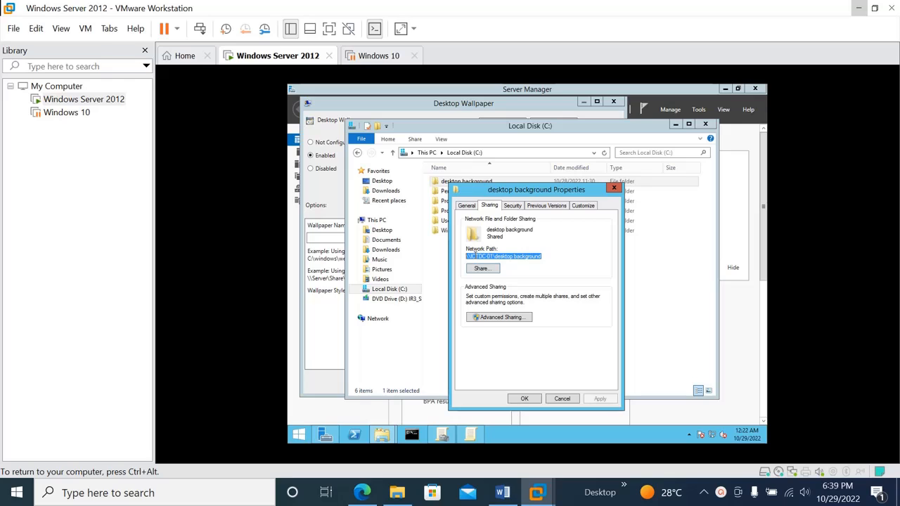
{"action": "right_click", "coordinate": [474, 255]}
{"action": "left_click", "coordinate": [510, 284]}
{"action": "left_click", "coordinate": [511, 440]}
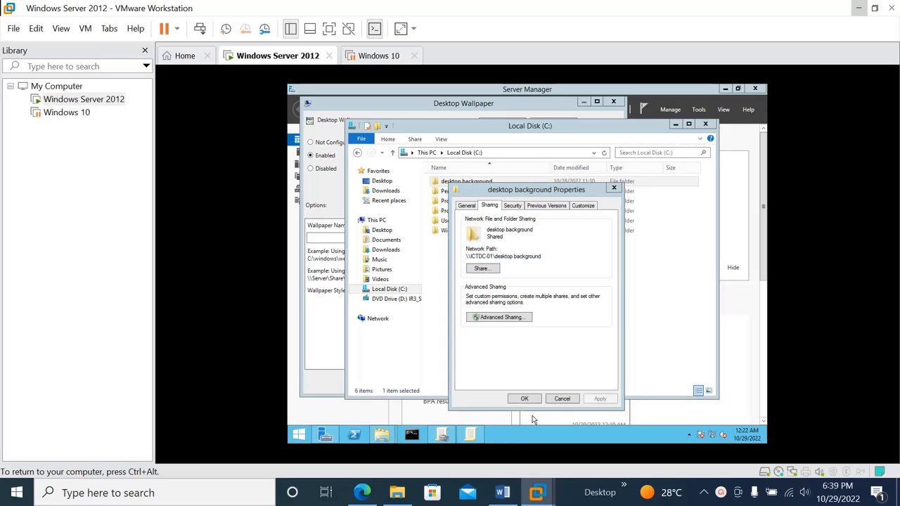
{"action": "left_click", "coordinate": [614, 188]}
{"action": "left_click", "coordinate": [614, 187]}
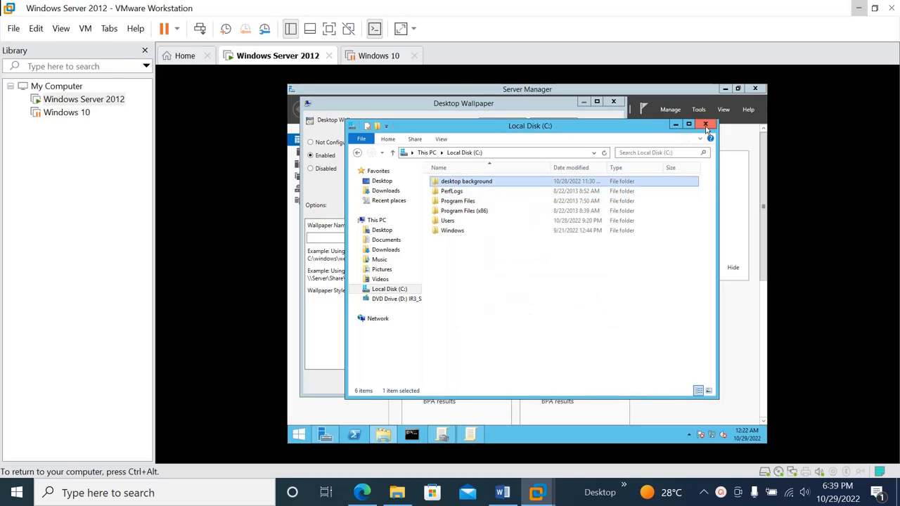
{"action": "left_click", "coordinate": [706, 126]}
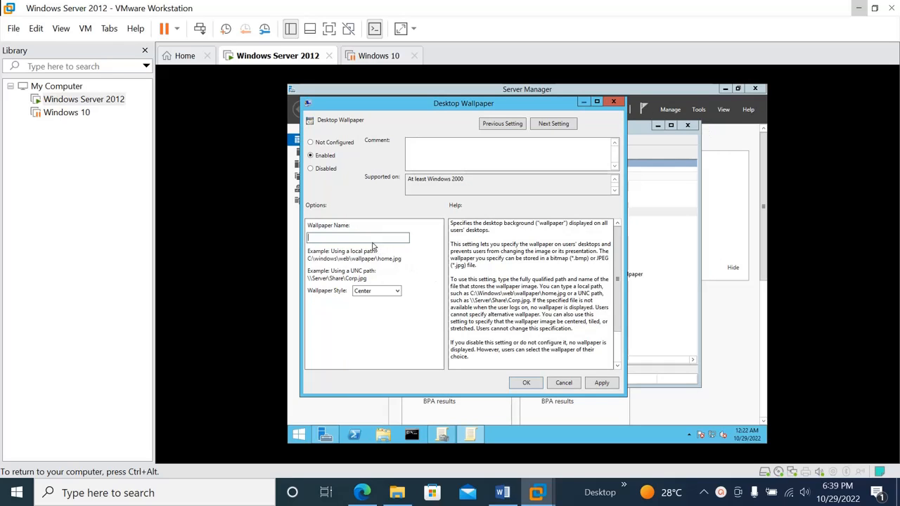
{"action": "key", "text": "ctrl+v"}
Check the file name and type of the "background" image in C:\desktop background, then close its properties and the file explorer
{"action": "left_click", "coordinate": [384, 436]}
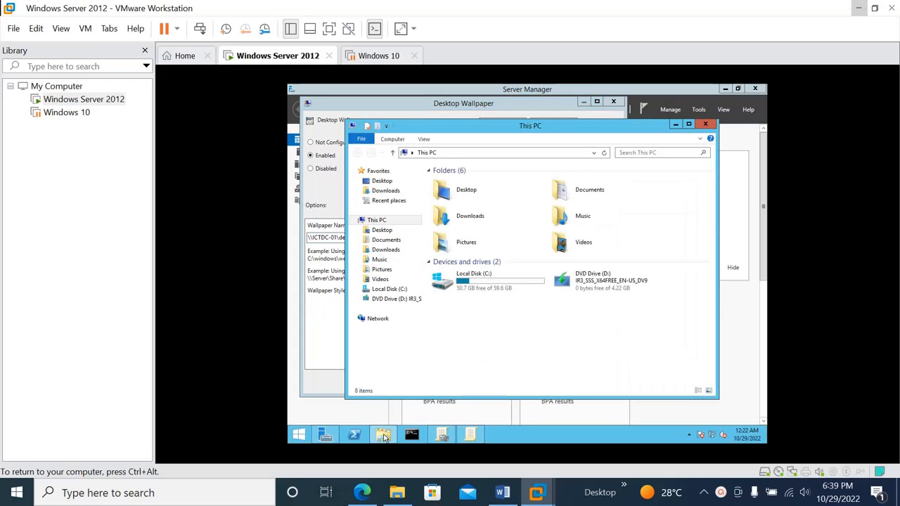
{"action": "double_click", "coordinate": [474, 286]}
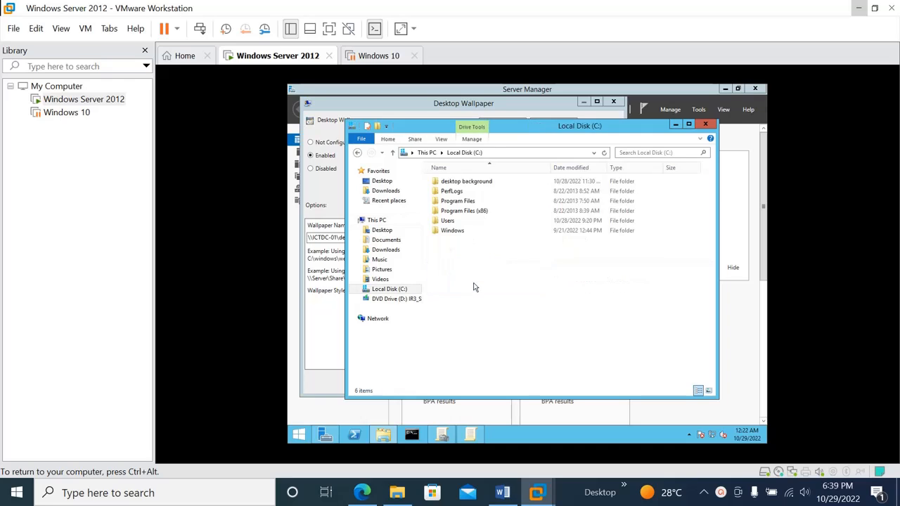
{"action": "left_click", "coordinate": [455, 181]}
{"action": "double_click", "coordinate": [456, 181]}
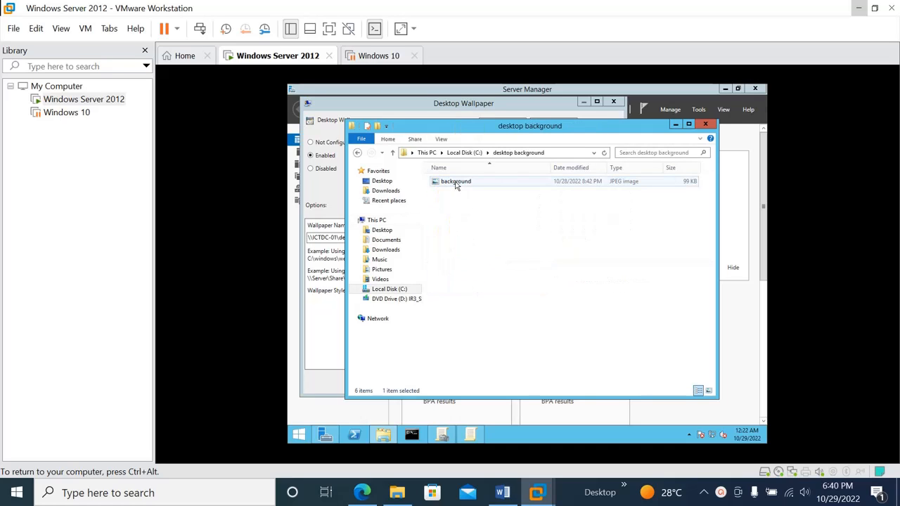
{"action": "left_click", "coordinate": [449, 182]}
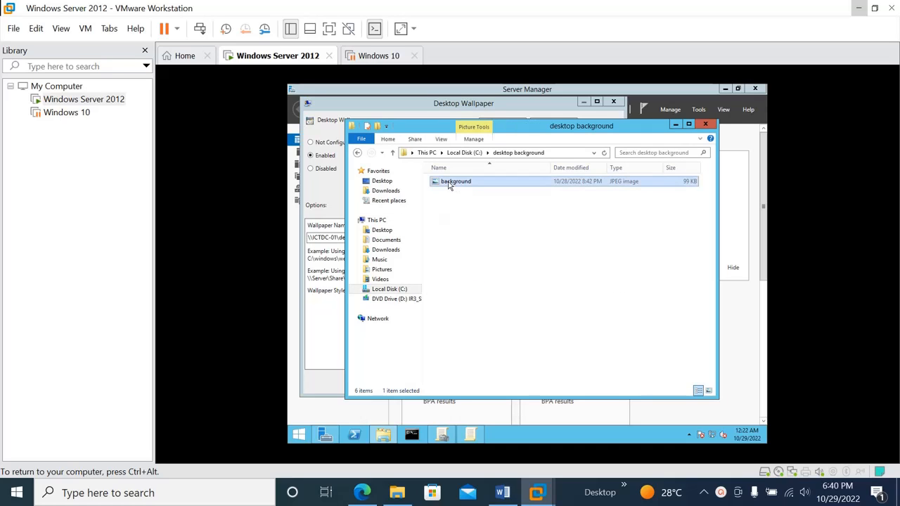
{"action": "right_click", "coordinate": [449, 184]}
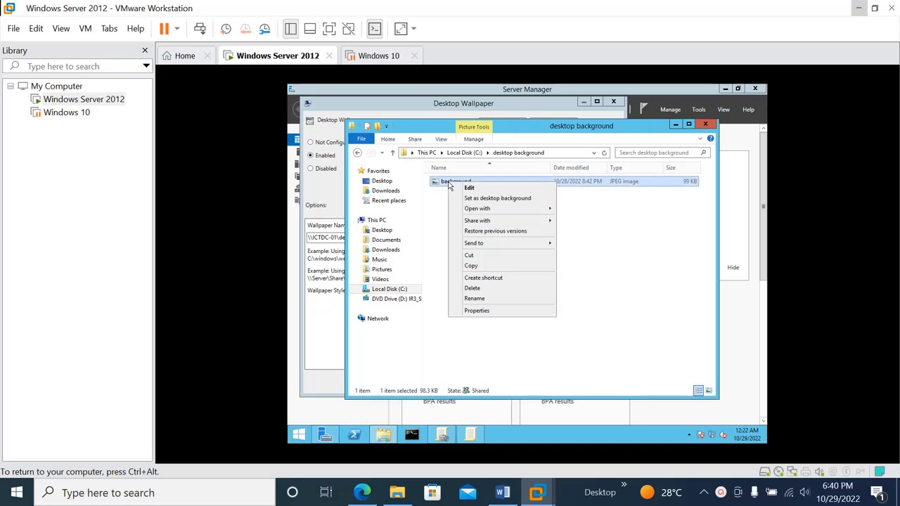
{"action": "left_click", "coordinate": [483, 313]}
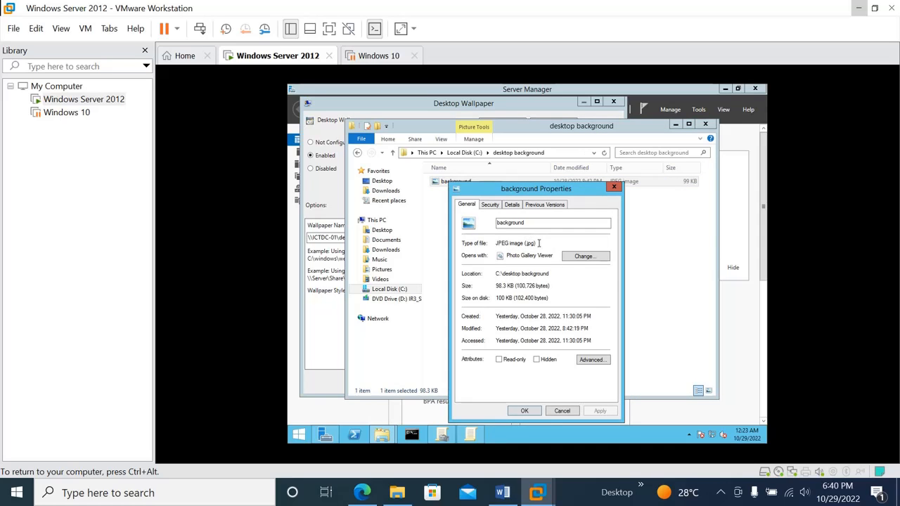
{"action": "left_click_drag", "start_coordinate": [528, 224], "coordinate": [491, 217]}
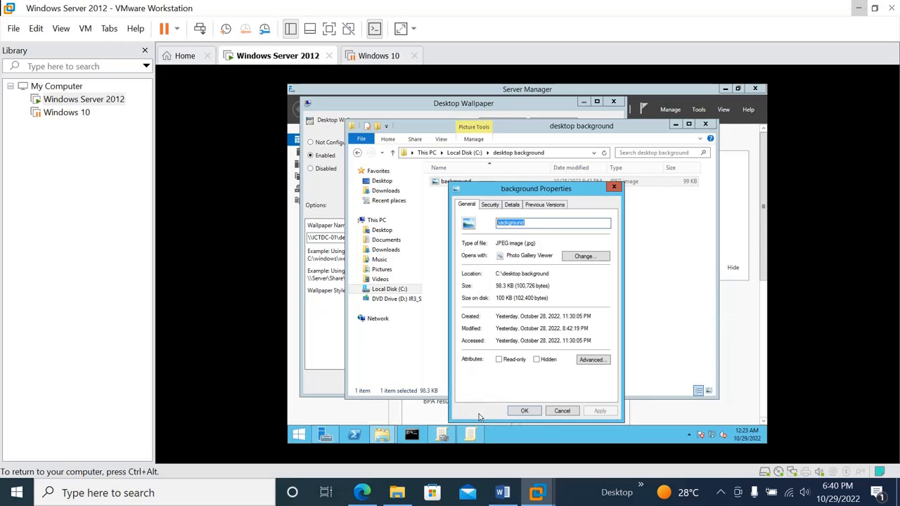
{"action": "left_click", "coordinate": [614, 187]}
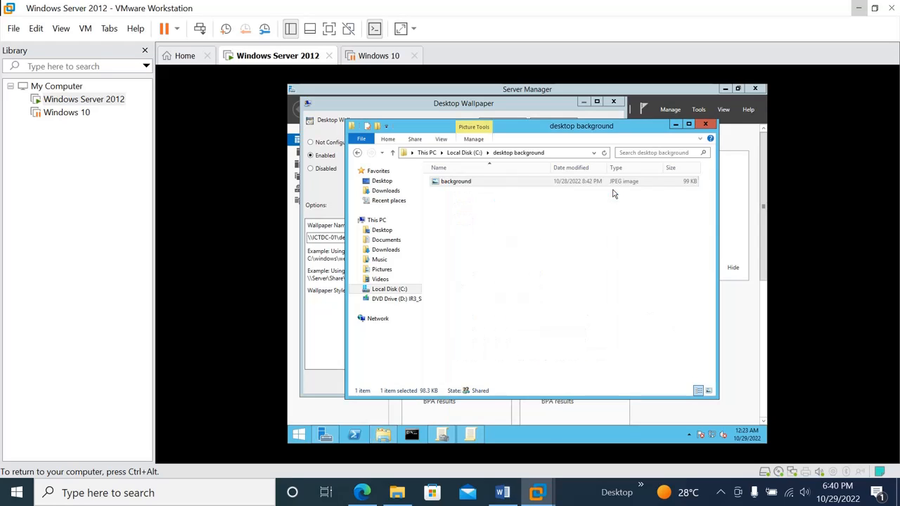
{"action": "left_click", "coordinate": [706, 125]}
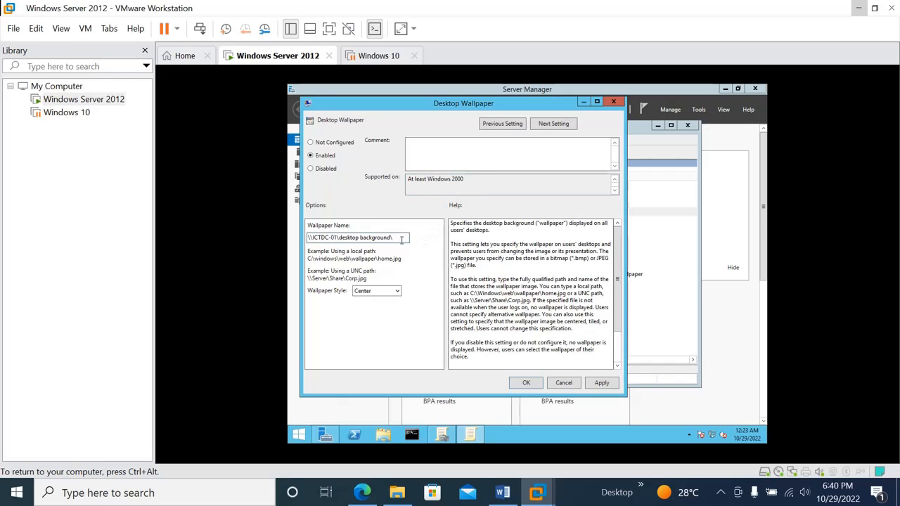
Complete the wallpaper name as \\ICTDC-01\desktop background\background.jpg and apply the Desktop Wallpaper setting
{"action": "type", "text": "background"}
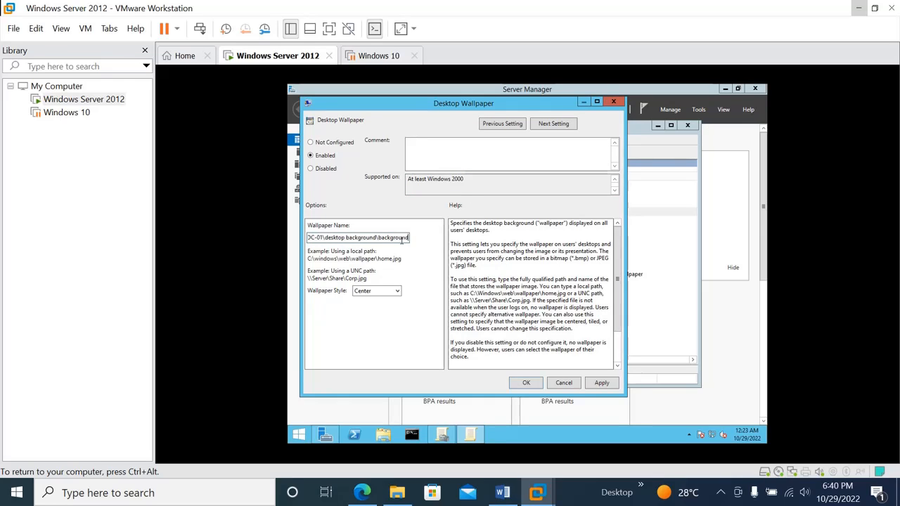
{"action": "type", "text": ".jpg"}
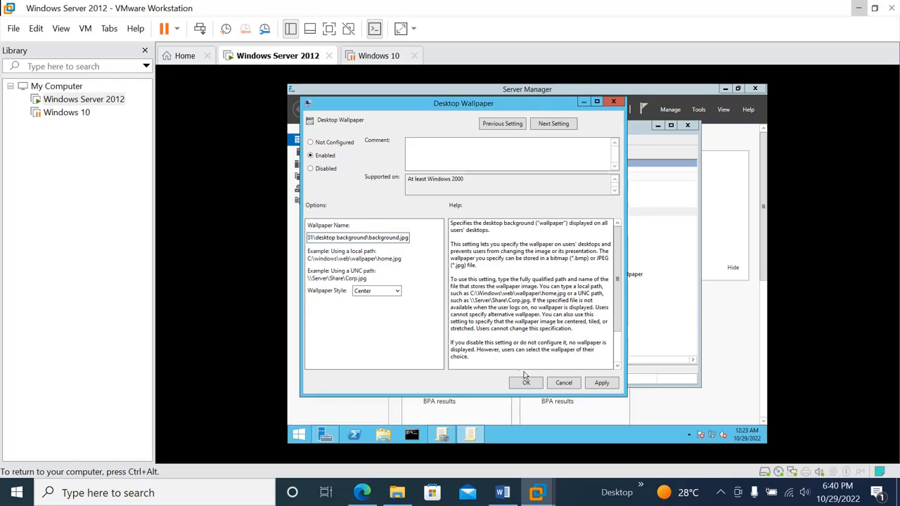
{"action": "left_click", "coordinate": [598, 382]}
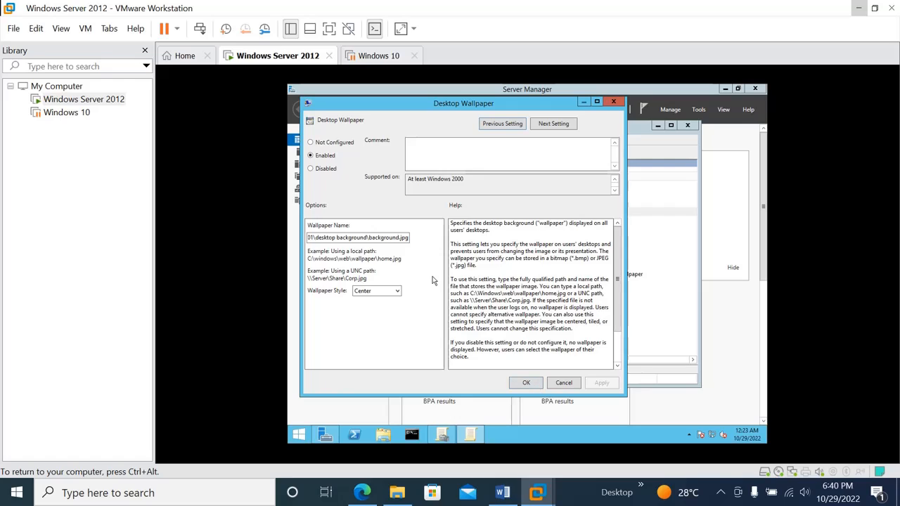
Copy the wallpaper path from the Desktop Wallpaper setting, check that it loads in Internet Explorer, and close the browser
{"action": "left_click_drag", "start_coordinate": [407, 238], "coordinate": [288, 239]}
{"action": "key", "text": "ctrl+c"}
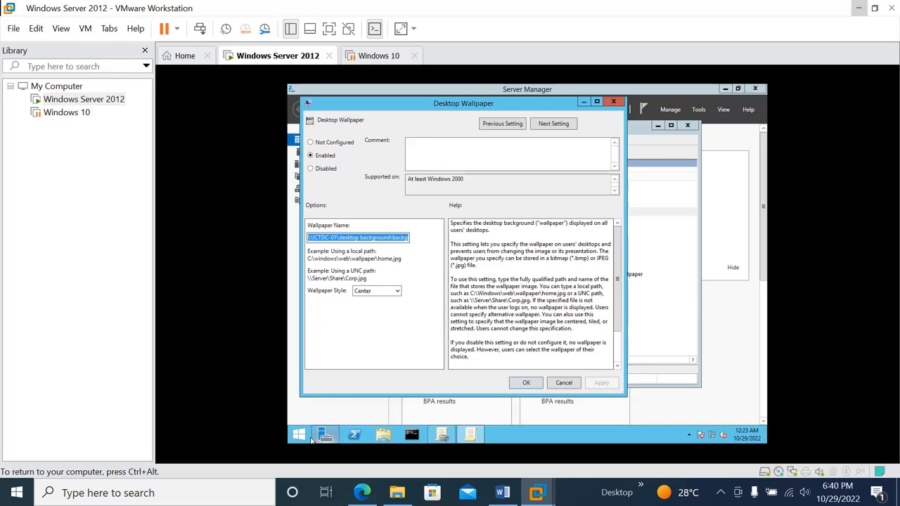
{"action": "left_click", "coordinate": [302, 437]}
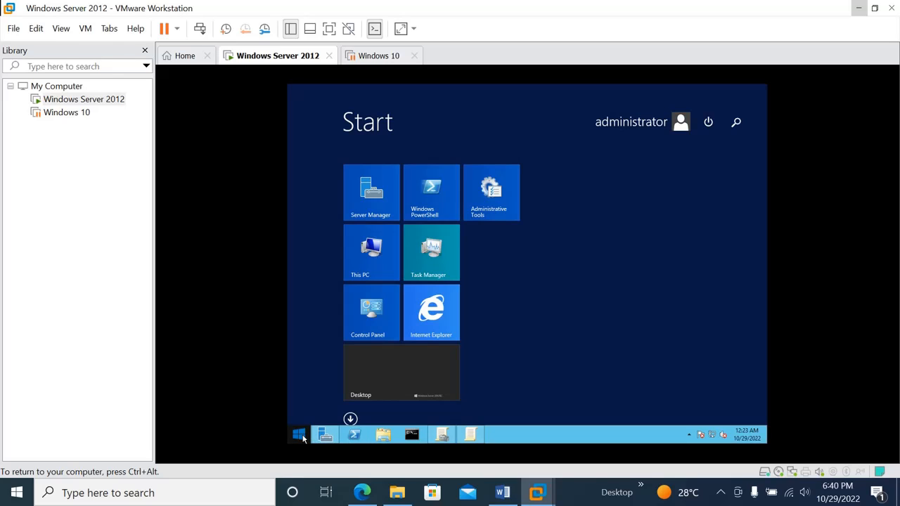
{"action": "left_click", "coordinate": [427, 332]}
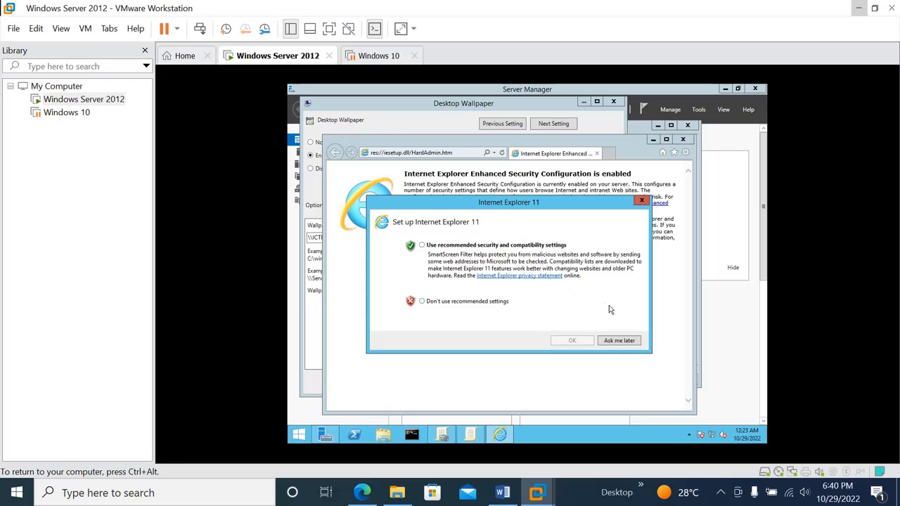
{"action": "left_click", "coordinate": [618, 341]}
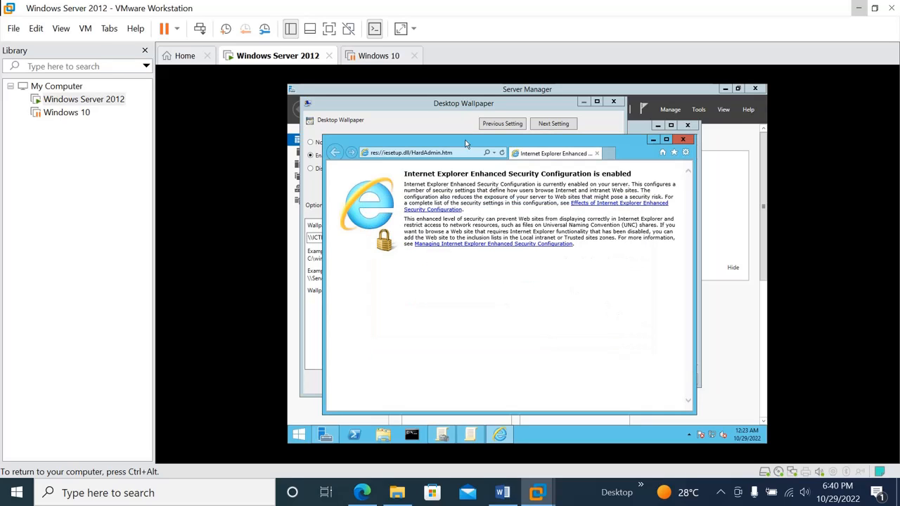
{"action": "left_click", "coordinate": [387, 154]}
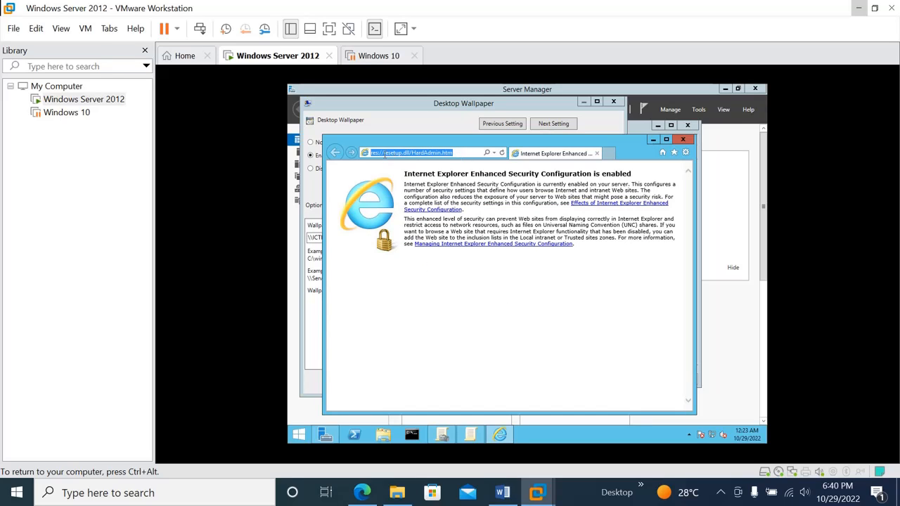
{"action": "key", "text": "ctrl+v"}
{"action": "key", "text": "Return"}
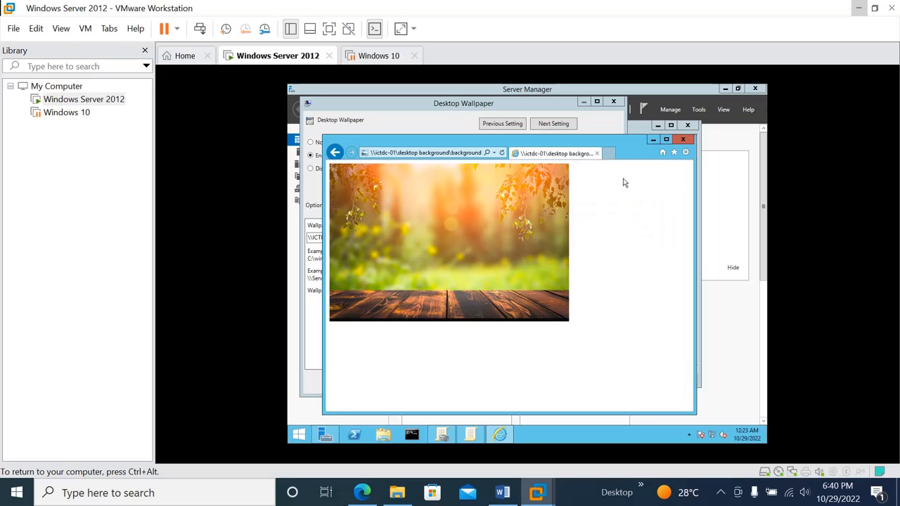
{"action": "left_click", "coordinate": [683, 139]}
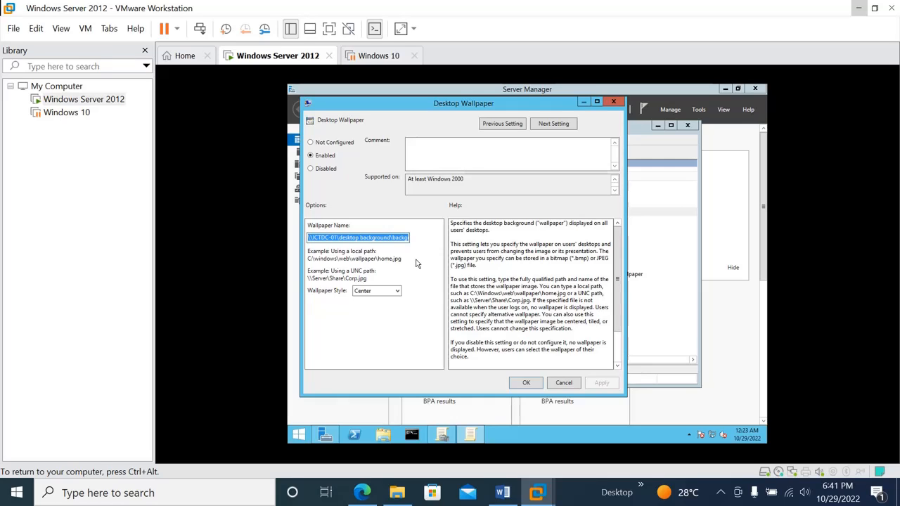
Confirm the Desktop Wallpaper setting and close the Group Policy Management Editor
{"action": "left_click", "coordinate": [525, 383]}
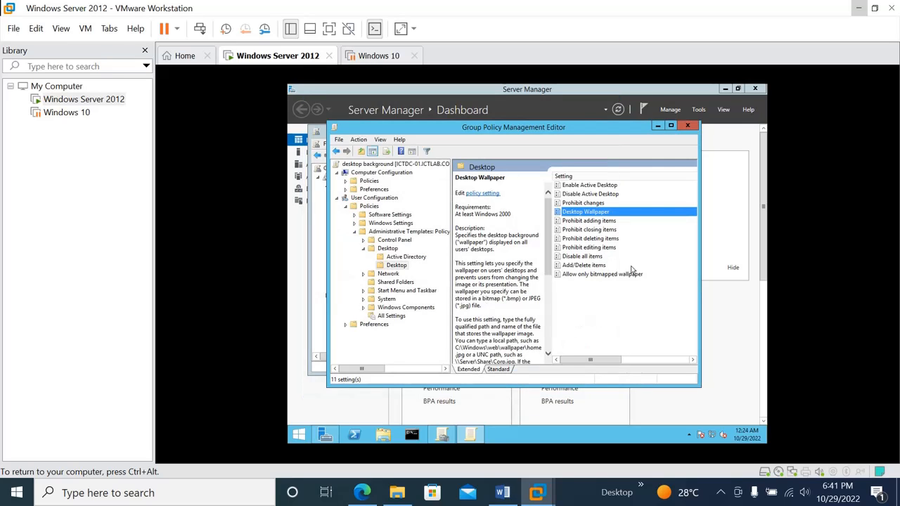
{"action": "left_click", "coordinate": [686, 126]}
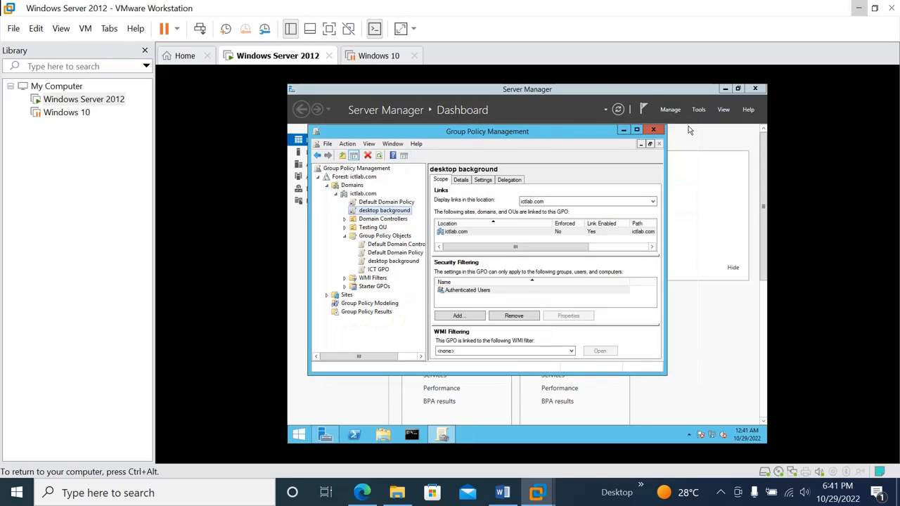
Force a group policy update from the Command Prompt with gpupdate/force
{"action": "left_click", "coordinate": [412, 436]}
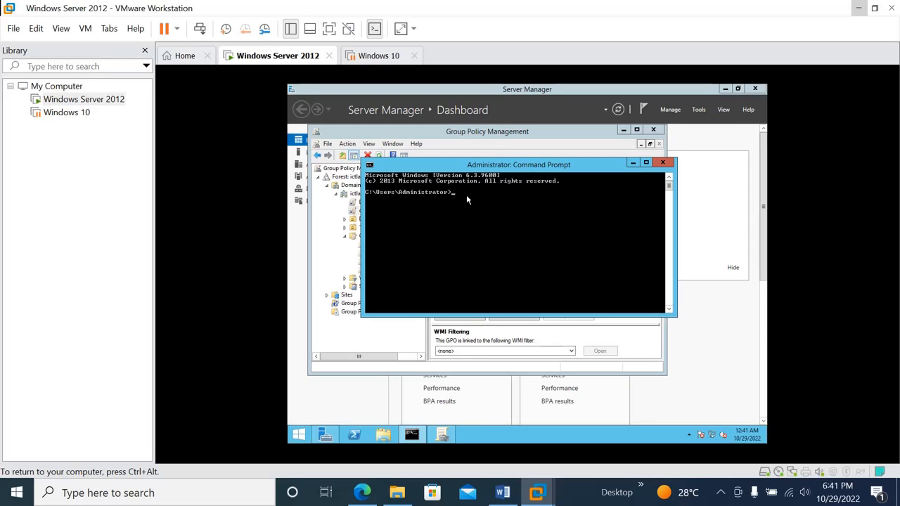
{"action": "type", "text": "gpupdafe /force"}
{"action": "key", "text": "Return"}
{"action": "type", "text": "gp"}
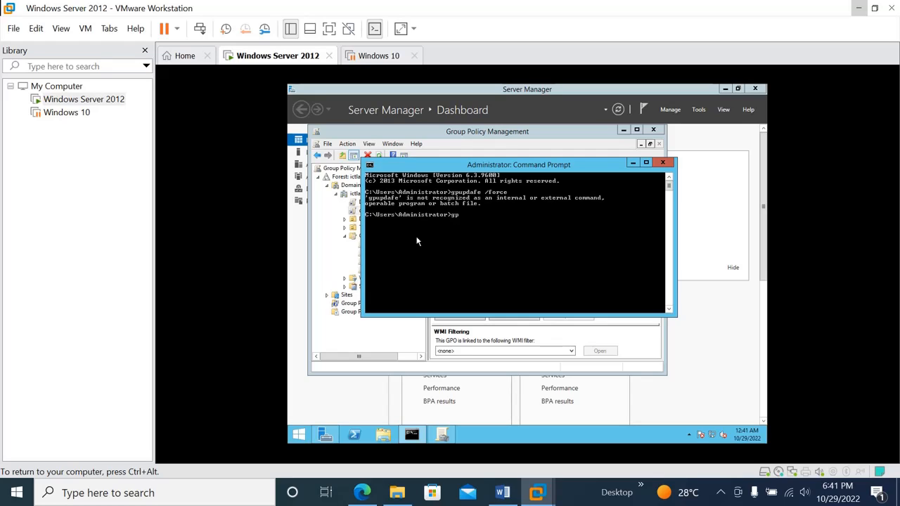
{"action": "type", "text": "update/force"}
{"action": "key", "text": "Return"}
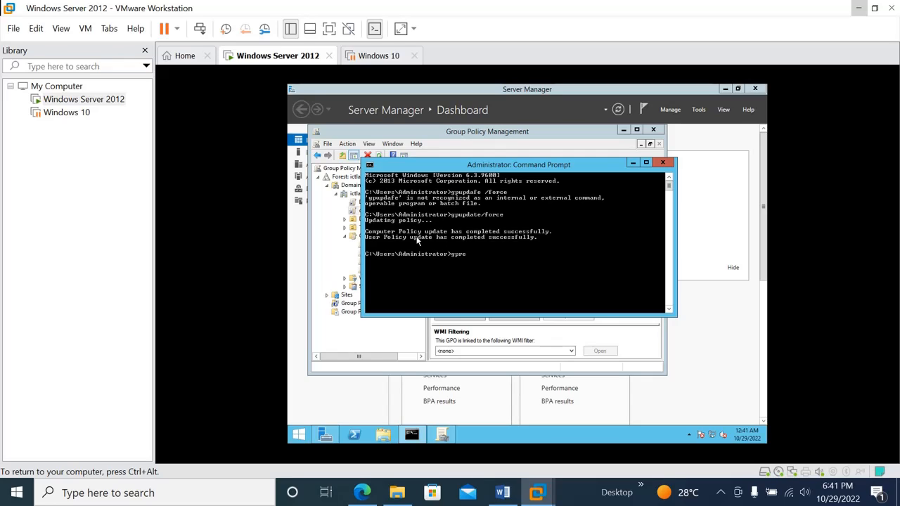
Run gpresult /r, review the applied Group Policy Objects under User Settings, and close the Command Prompt
{"action": "type", "text": "sult /r"}
{"action": "key", "text": "Return"}
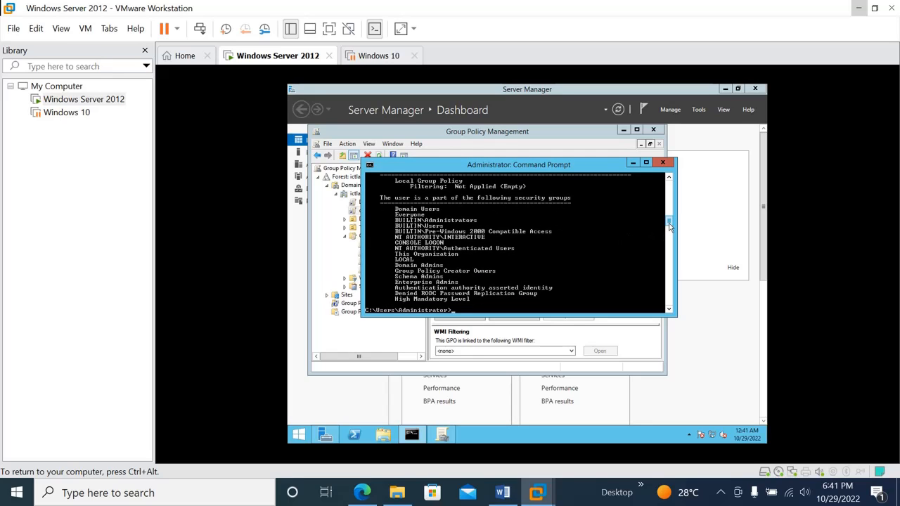
{"action": "left_click_drag", "start_coordinate": [668, 225], "coordinate": [670, 221]}
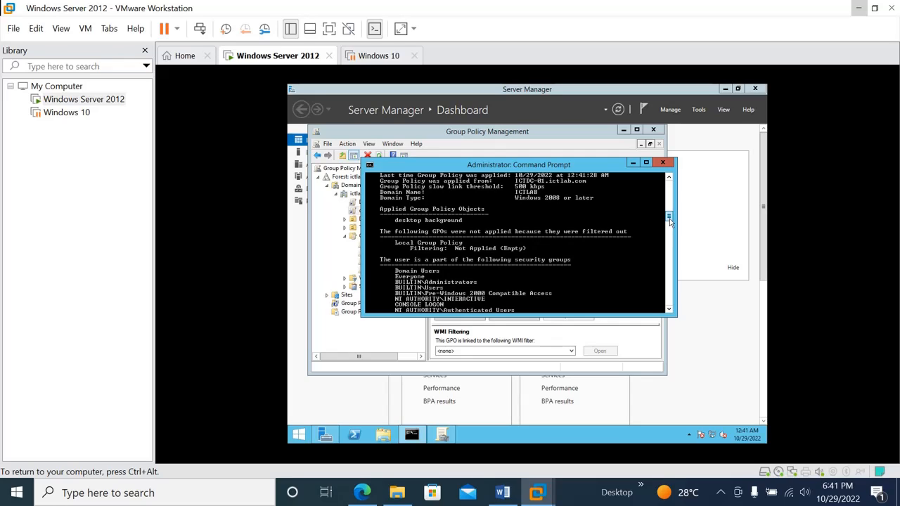
{"action": "left_click_drag", "start_coordinate": [670, 221], "coordinate": [669, 219]}
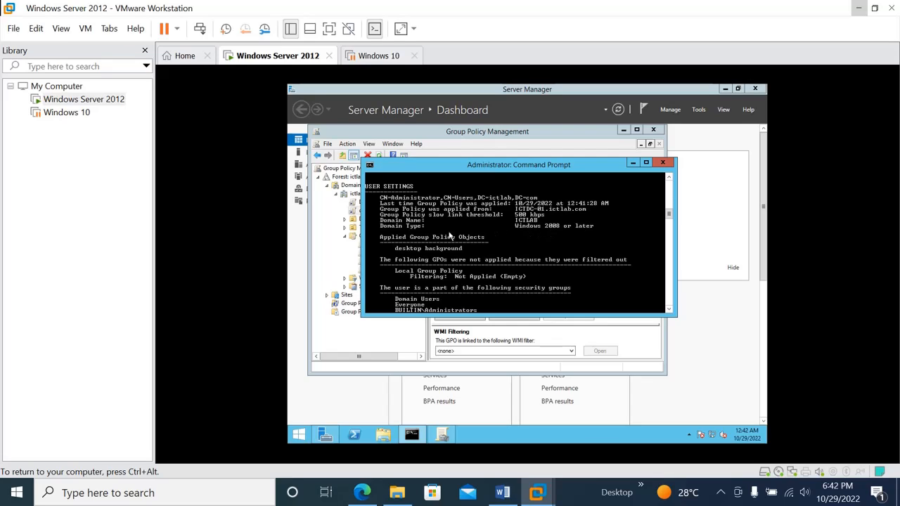
{"action": "left_click", "coordinate": [671, 163]}
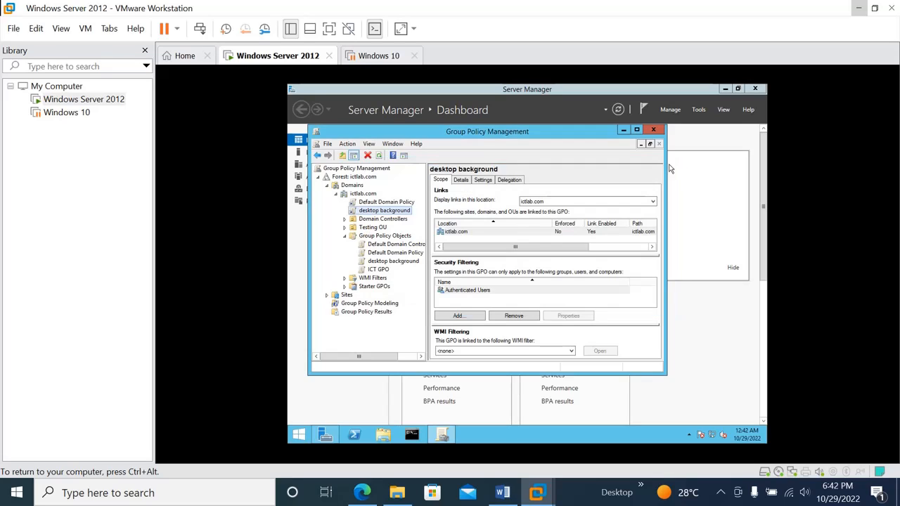
Close Group Policy Management and sign the administrator out of the server
{"action": "left_click", "coordinate": [653, 130]}
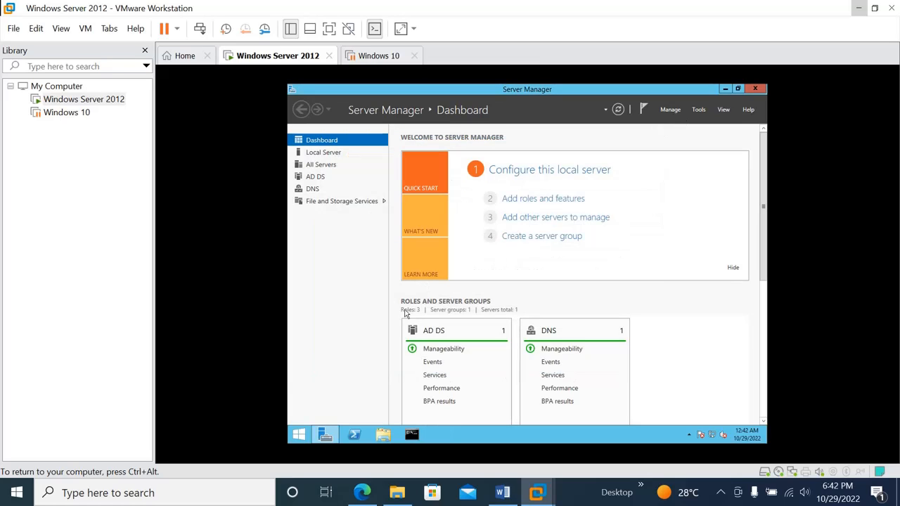
{"action": "left_click", "coordinate": [301, 434]}
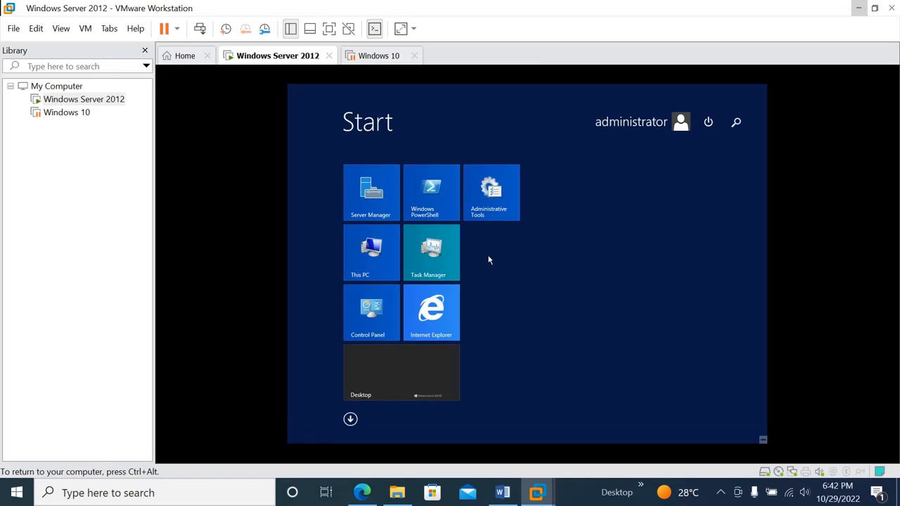
{"action": "left_click", "coordinate": [679, 124]}
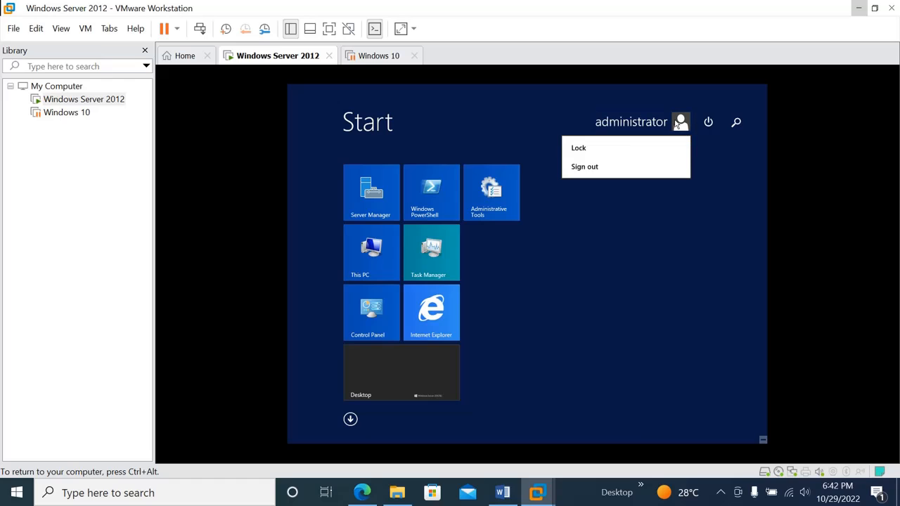
{"action": "left_click", "coordinate": [598, 169]}
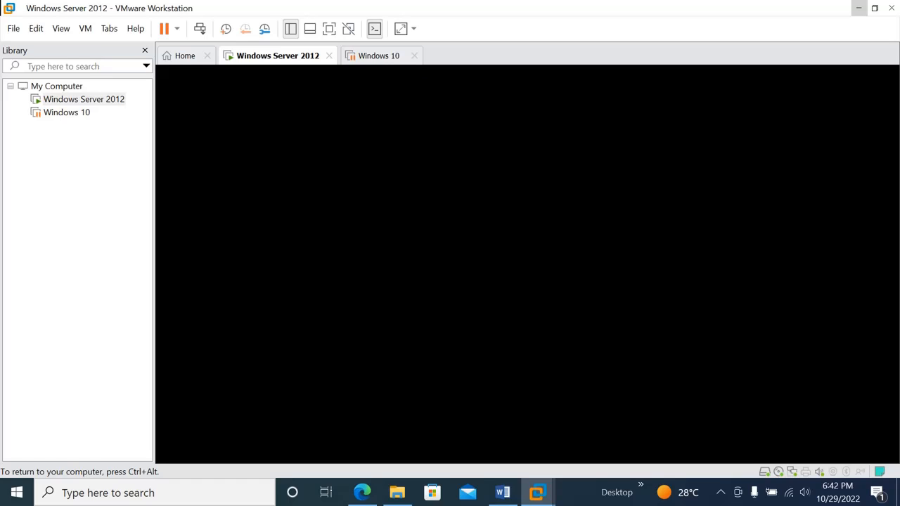
Sign in to the ICTlab domain with the domain user's name and account password, and close Server Manager to check the desktop background
{"action": "key", "text": "ctrl+alt"}
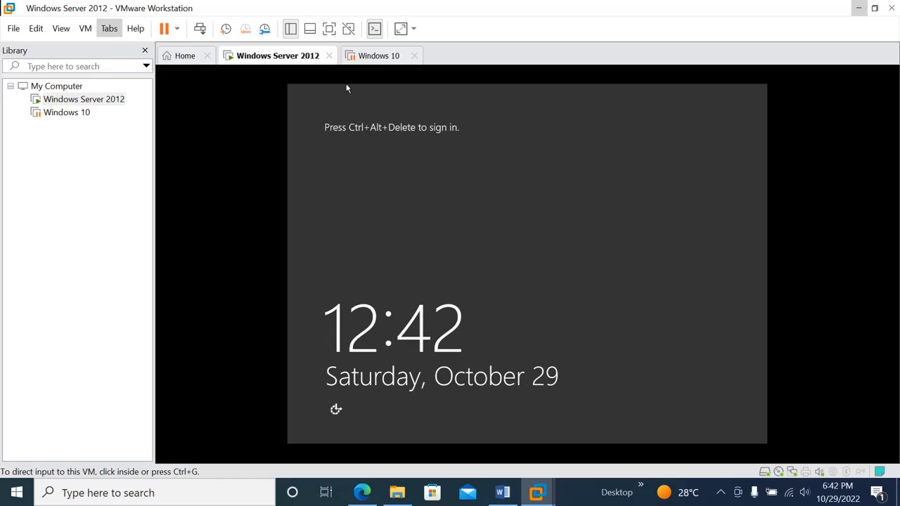
{"action": "left_click", "coordinate": [85, 28]}
{"action": "left_click", "coordinate": [130, 91]}
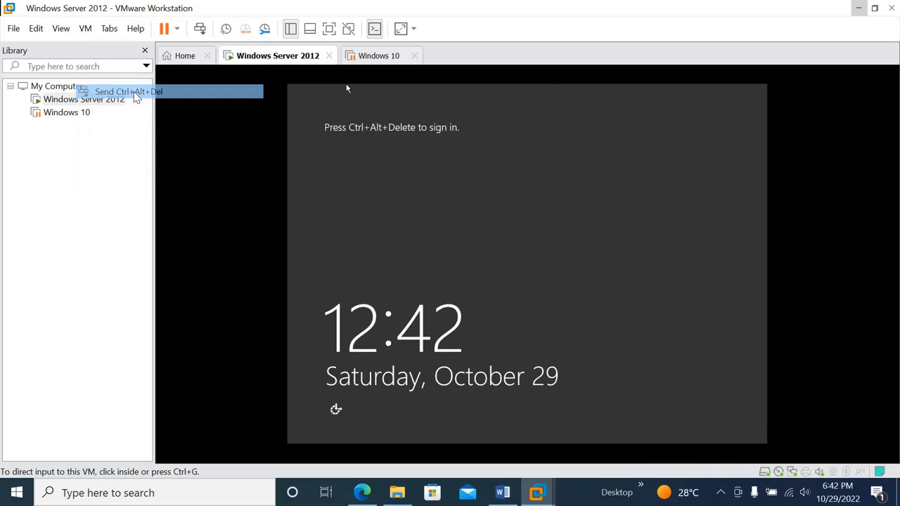
{"action": "left_click", "coordinate": [592, 228]}
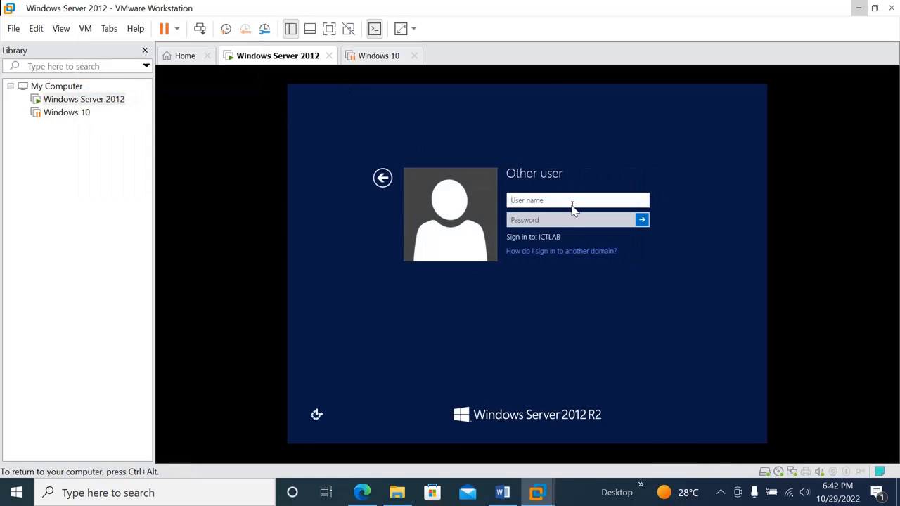
{"action": "type", "text": "ICT"}
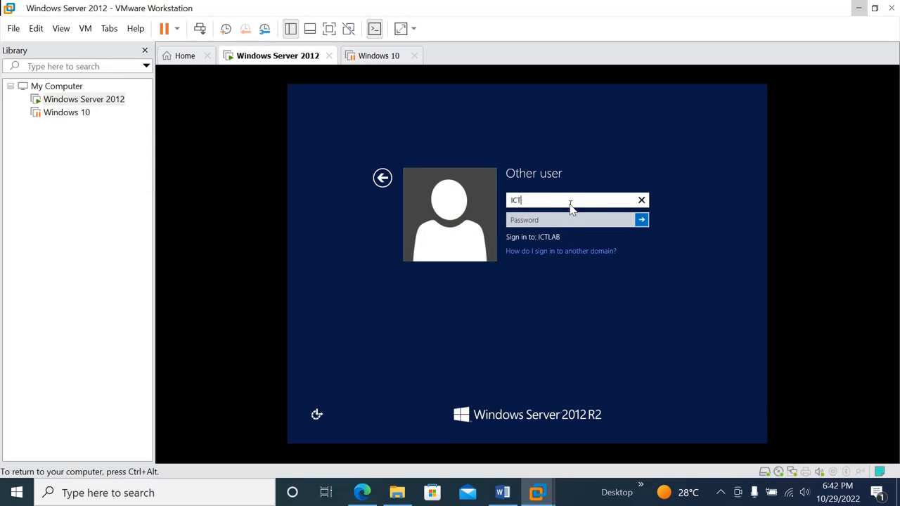
{"action": "type", "text": "lab\\jill"}
{"action": "left_click", "coordinate": [562, 220]}
{"action": "type", "text": "••"}
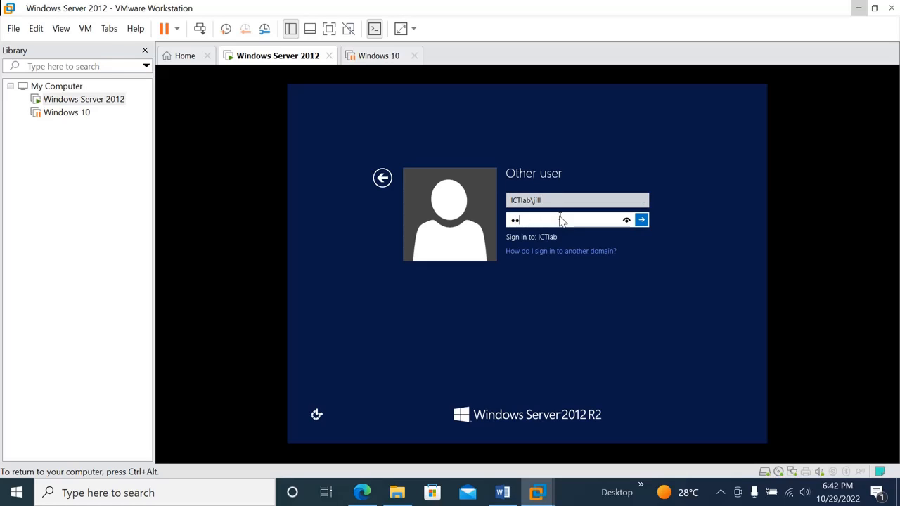
{"action": "type", "text": "••••••"}
{"action": "key", "text": "Return"}
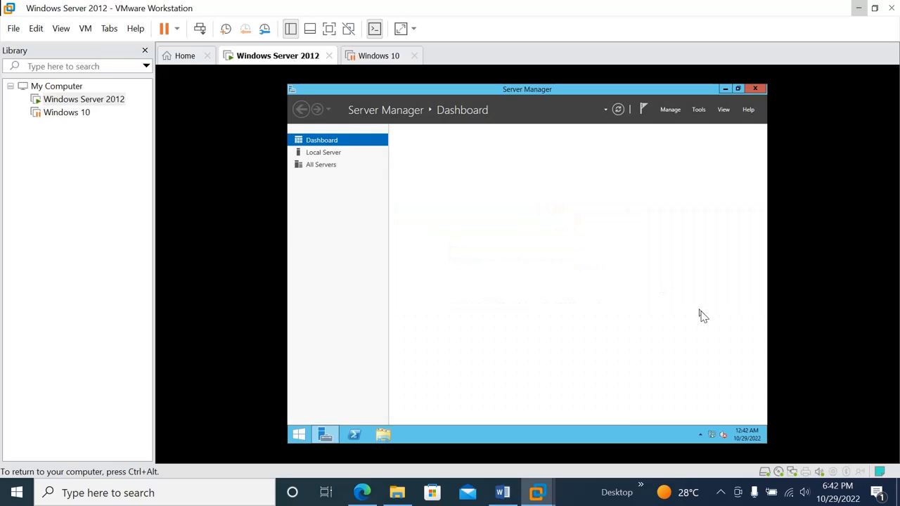
{"action": "left_click", "coordinate": [754, 90]}
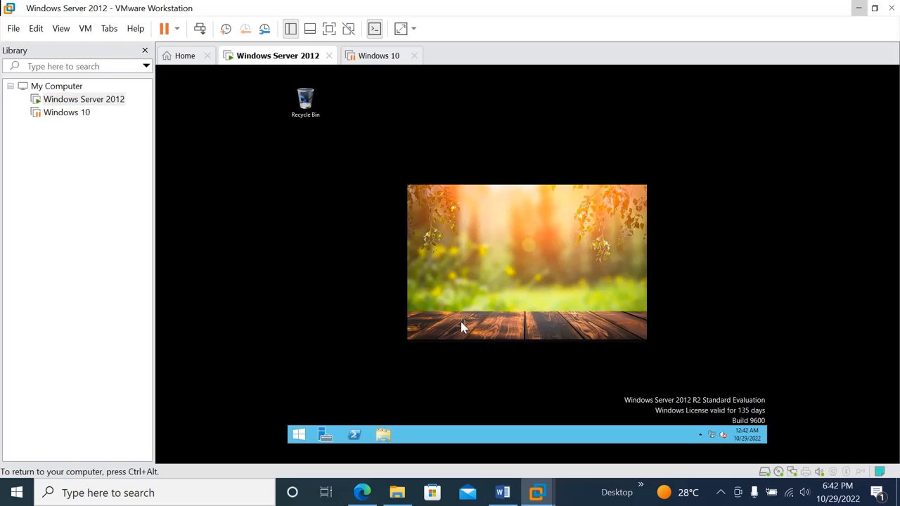